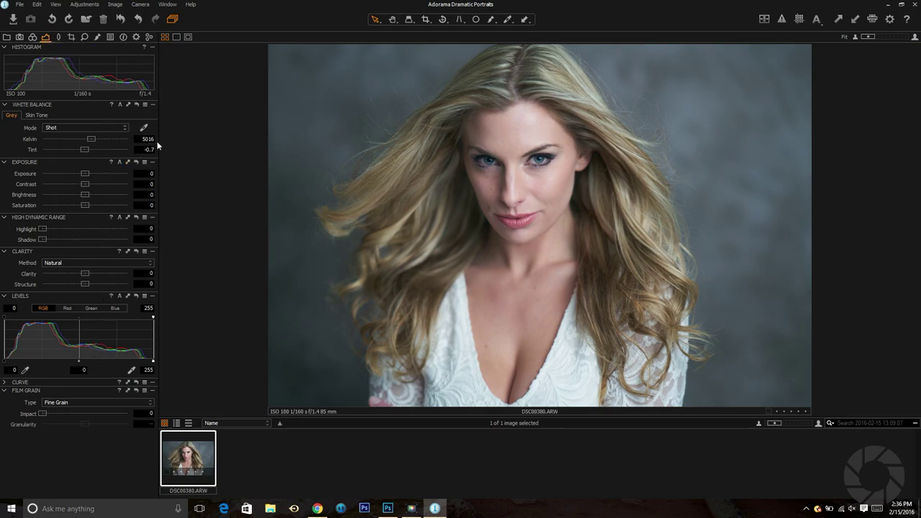
Try the Daylight and Daylight fluorescent white balance presets on the portrait.
left_click(108, 128)
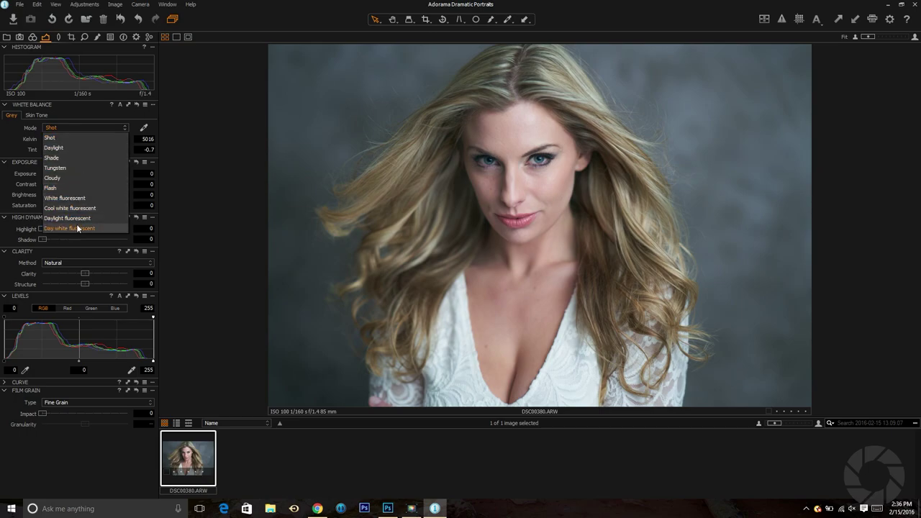
left_click(73, 147)
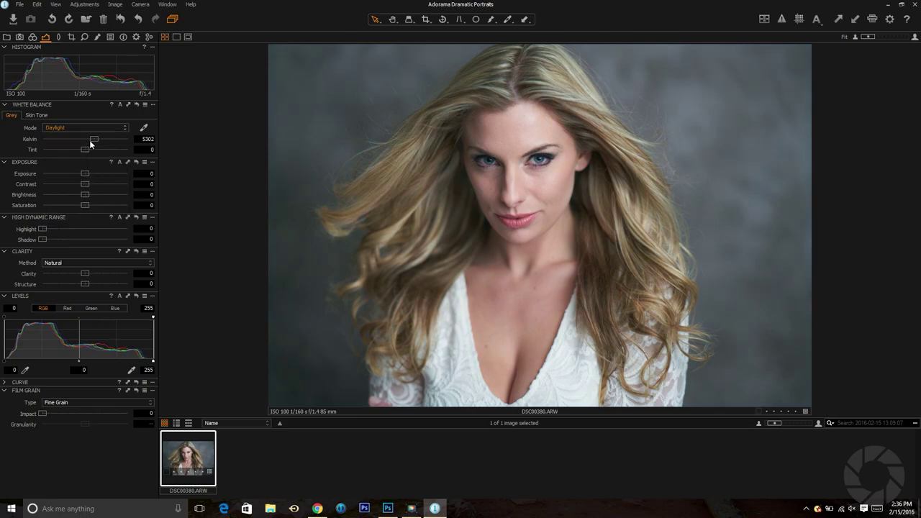
left_click(97, 128)
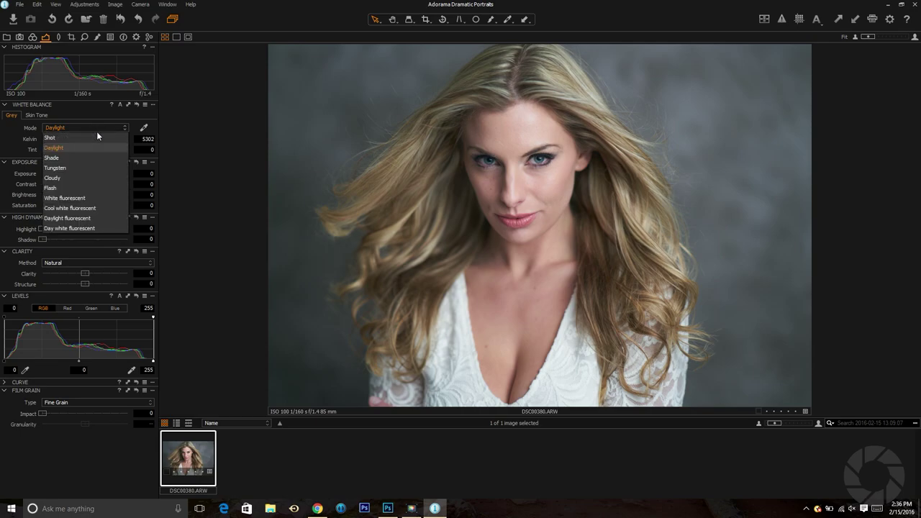
left_click(78, 218)
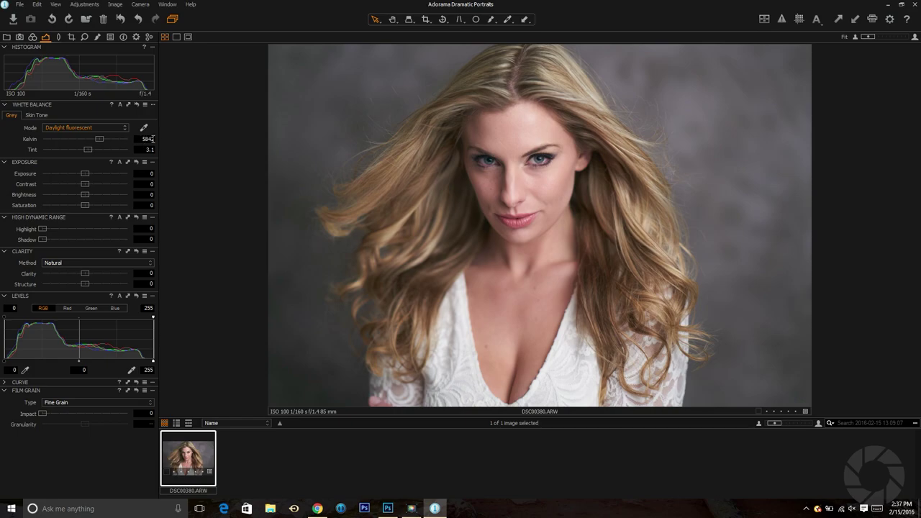
Apply the Daylight white balance preset and set its Kelvin value to 5282.
left_click(102, 126)
left_click(89, 144)
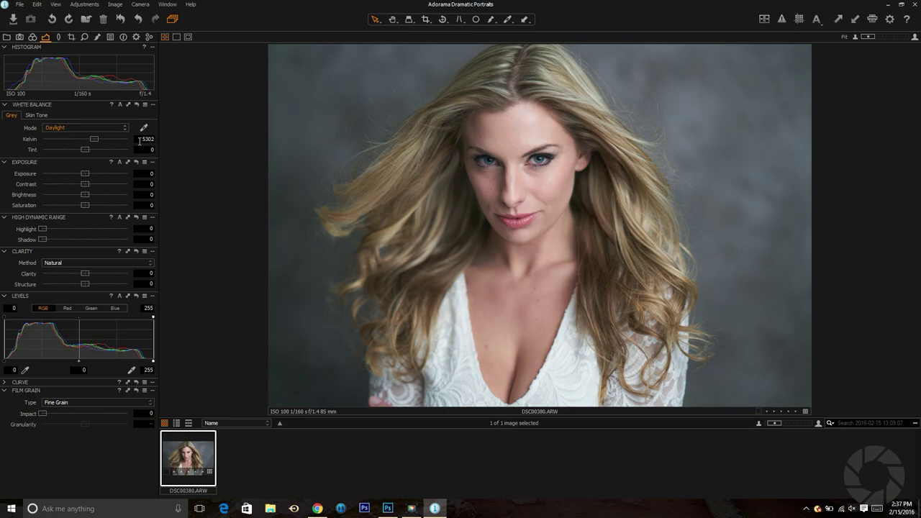
left_click_drag(97, 143, 93, 139)
scroll(93, 137, "up", 2)
scroll(93, 139, "down", 1)
scroll(92, 136, "up", 2)
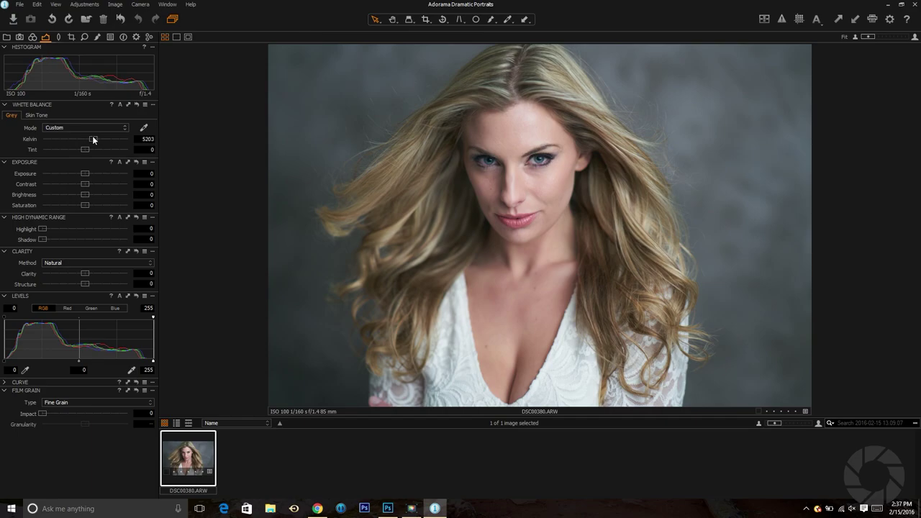
left_click(148, 139)
type("5282")
key("Return")
Try a slight exposure increase and reset the exposure to 0.
mouse_move(85, 173)
left_mouse_down()
mouse_move(76, 170)
mouse_move(87, 172)
left_mouse_up()
left_click(144, 173)
type("0")
key("Return")
Set the portrait's clarity to 2, keeping the Natural method.
left_click(145, 273)
type("2")
key("Return")
Try a clarity of 100 on a close view of the face and return it to 2.
scroll(548, 161, "up", 3)
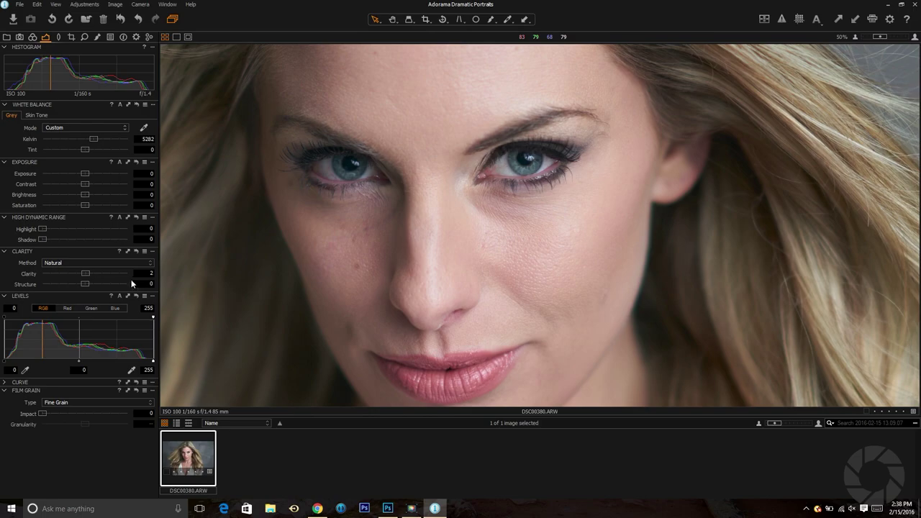
left_click_drag(92, 274, 128, 278)
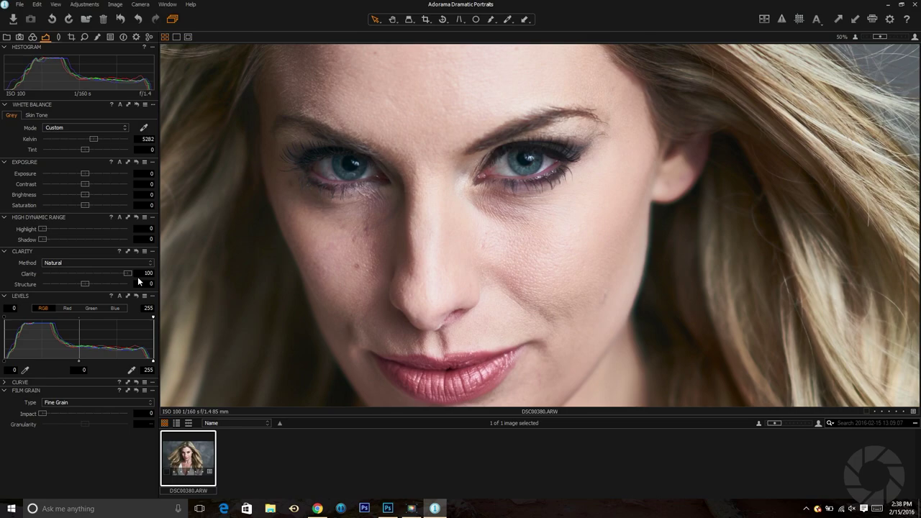
left_click_drag(110, 280, 83, 282)
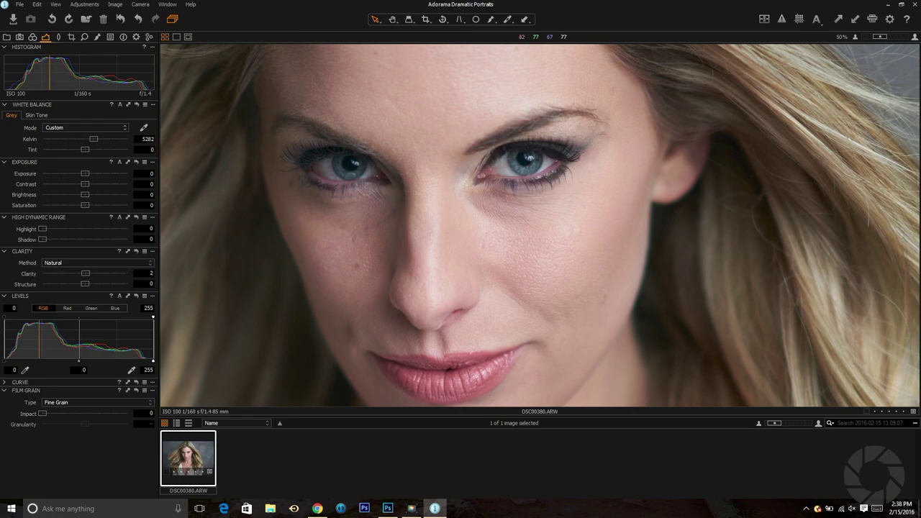
key("ctrl+0")
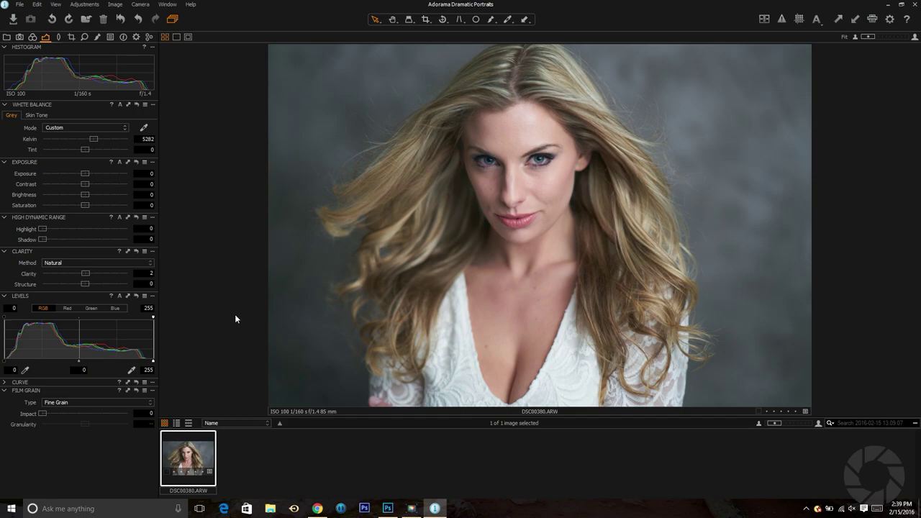
Send the image to Adobe Photoshop CC 2015 for editing as an uncompressed 16-bit TIFF at 300 px/in.
right_click(185, 452)
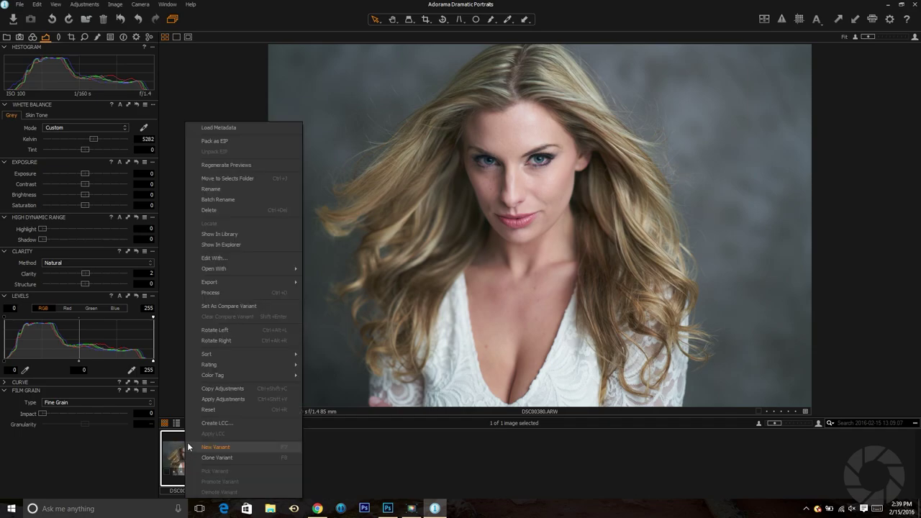
left_click(230, 258)
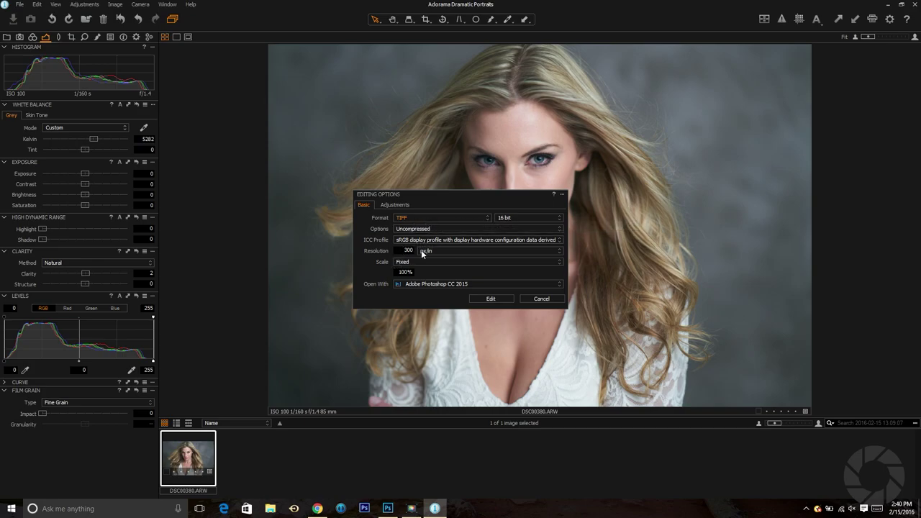
left_click(492, 299)
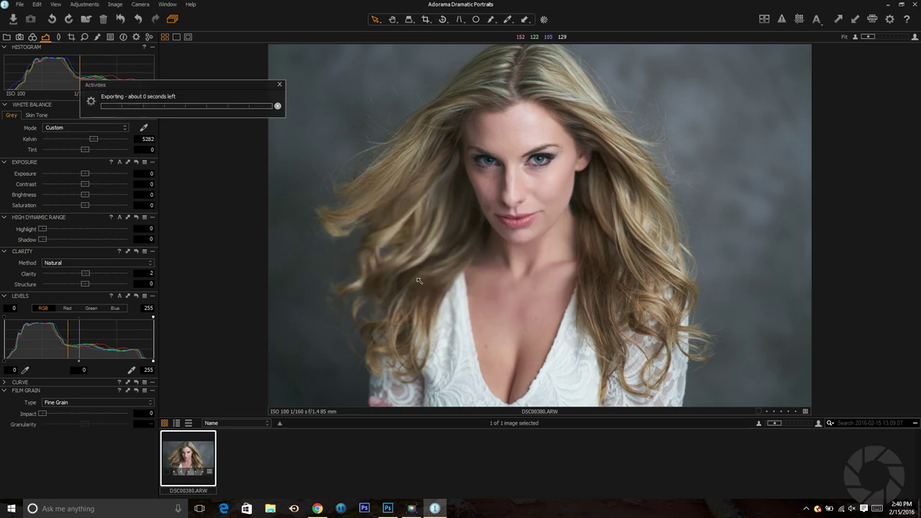
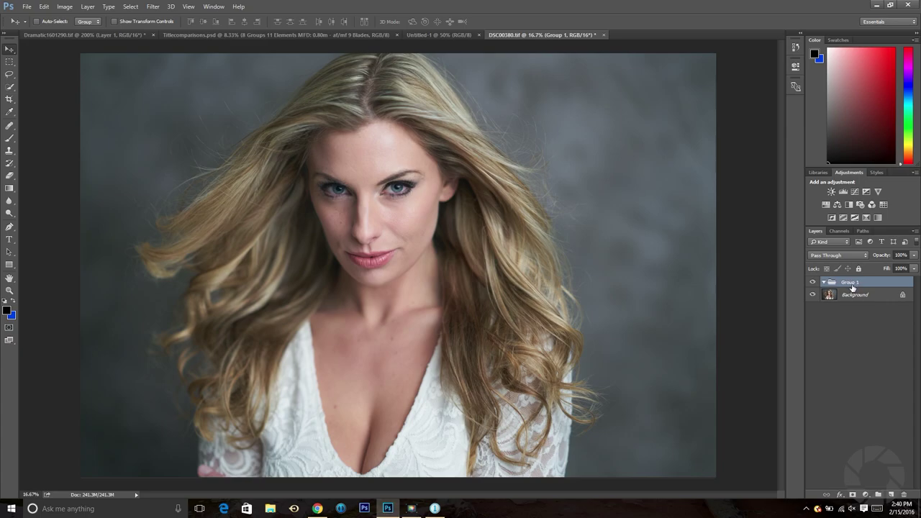
Rename the layer group above the background as Cleanup.
double_click(851, 283)
type("Cleanup")
key("Return")
Add an empty layer inside the Cleanup group and name it skin cleanup.
left_click(890, 495)
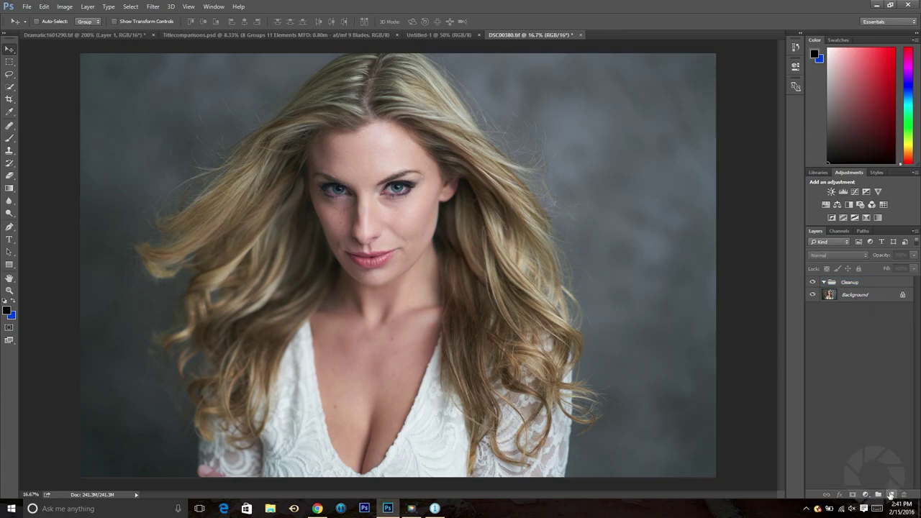
left_click(891, 495)
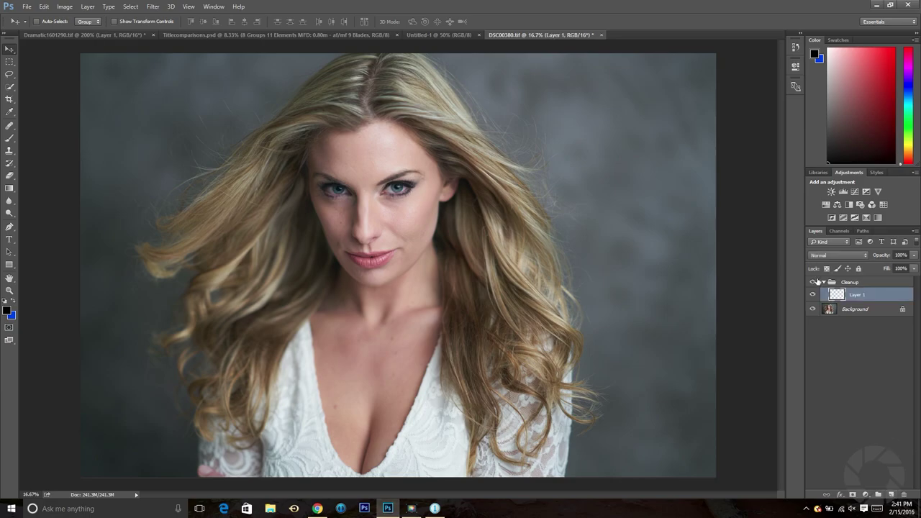
double_click(856, 295)
left_click_drag(870, 296, 824, 295)
type("skin cleanup")
key("Return")
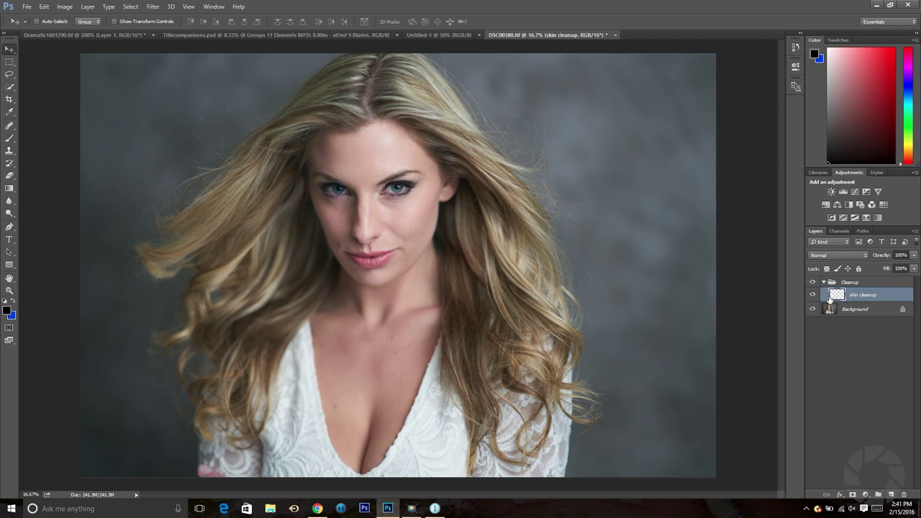
Activate the Healing Brush tool and set it to sample All Layers.
left_click(10, 126)
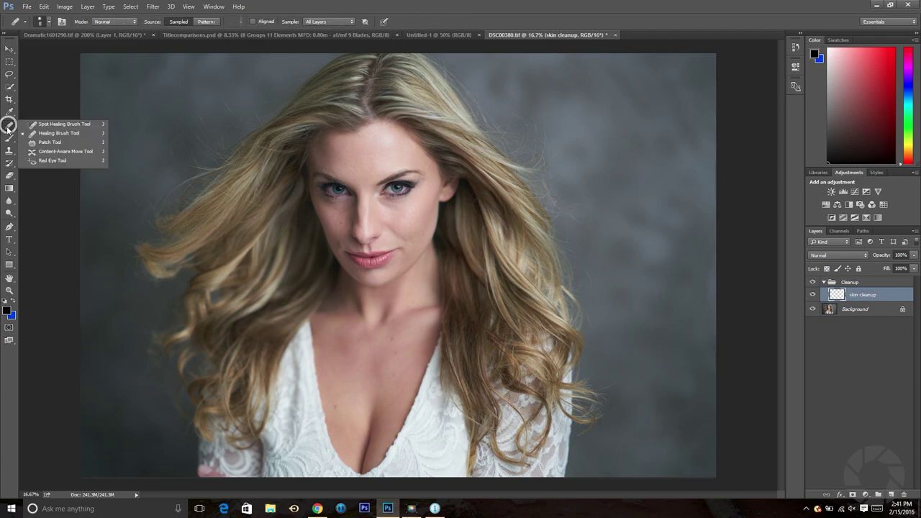
left_click(50, 136)
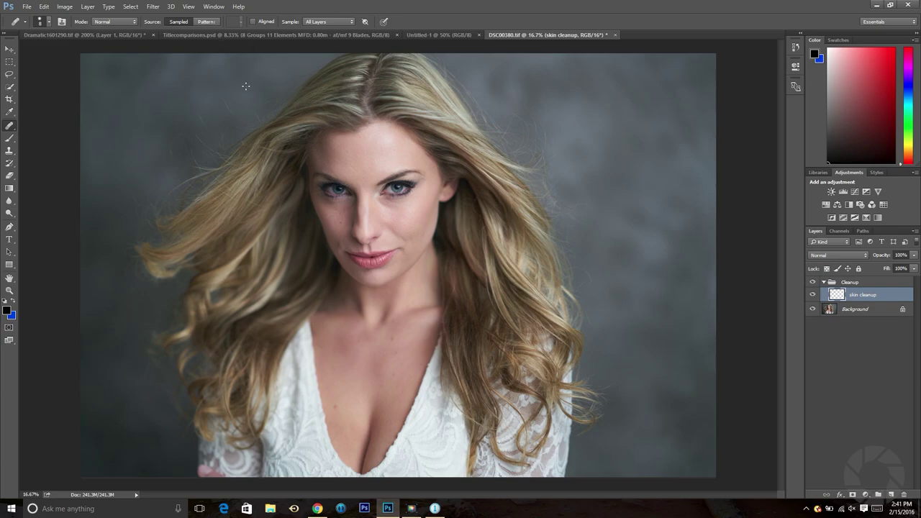
left_click(319, 22)
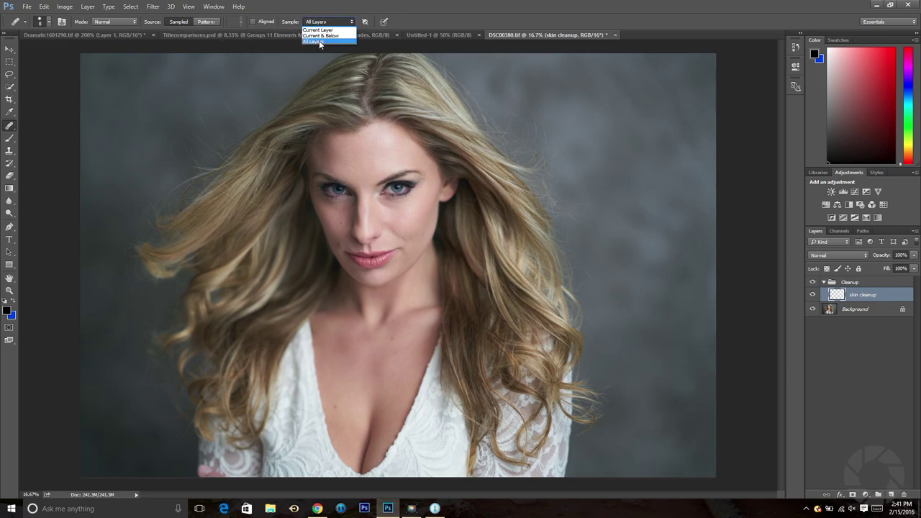
left_click(318, 41)
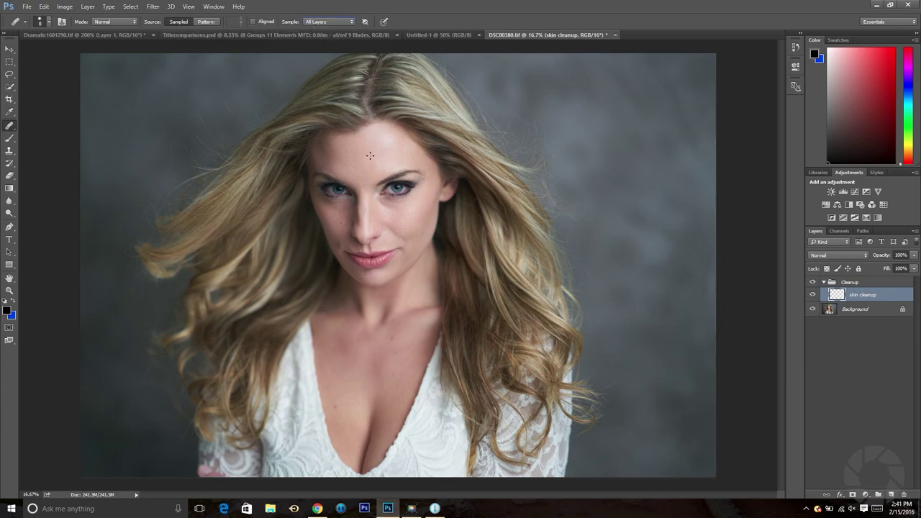
Set the Healing Brush size to 30 for retouching the blemishes on the forehead.
key("ctrl+plus")
key("ctrl+plus")
key("ctrl+plus")
key("ctrl+plus")
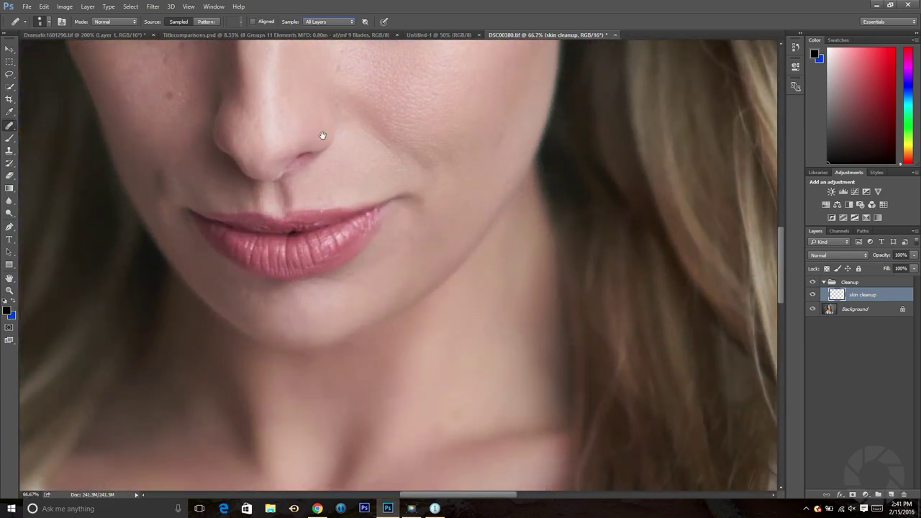
left_click_drag(319, 140, 339, 206)
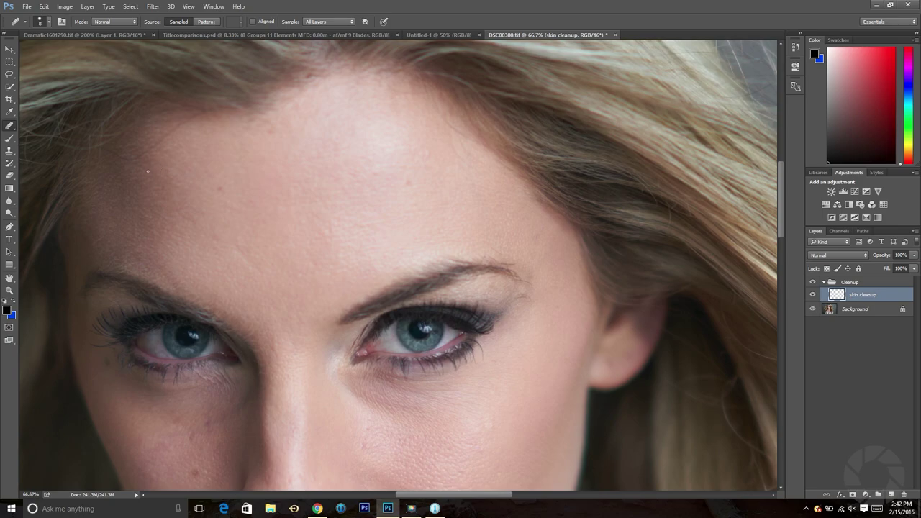
scroll(147, 171, "up", 2)
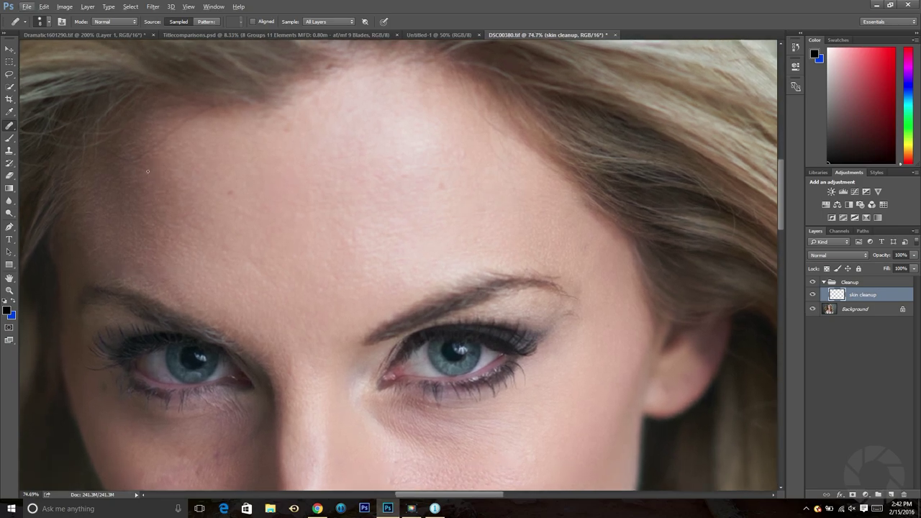
scroll(148, 172, "down", 3)
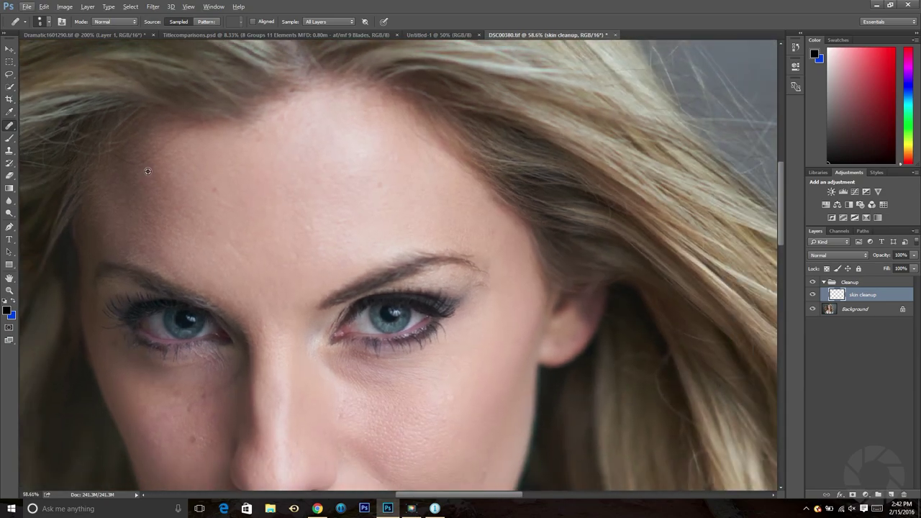
scroll(147, 172, "down", 1)
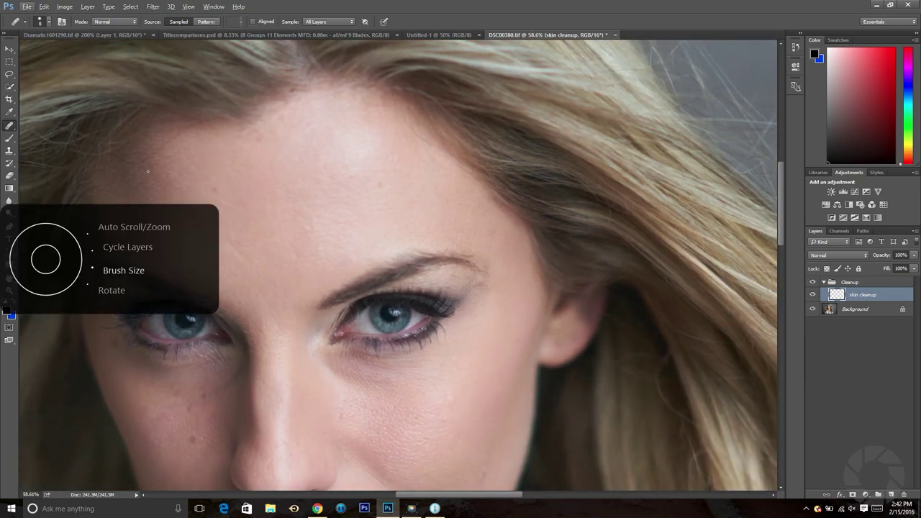
scroll(148, 171, "down", 2)
scroll(148, 171, "down", 1)
scroll(148, 171, "down", 1)
scroll(147, 171, "down", 1)
scroll(147, 172, "down", 3)
scroll(147, 171, "up", 3)
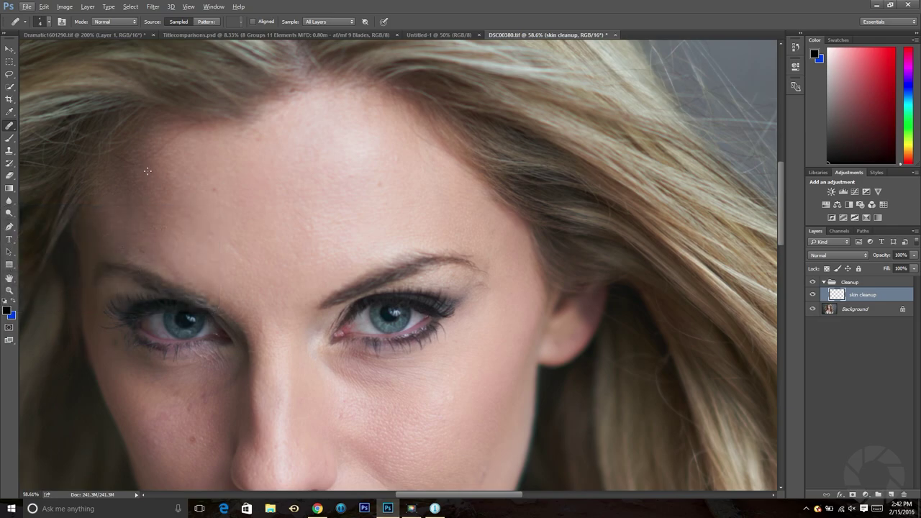
scroll(147, 171, "up", 5)
scroll(147, 172, "down", 3)
scroll(148, 171, "up", 1)
scroll(148, 171, "down", 3)
scroll(147, 171, "up", 2)
scroll(148, 171, "down", 3)
scroll(147, 171, "down", 2)
scroll(147, 172, "down", 1)
Heal the small blemishes on the forehead, sampling clean skin next to each spot.
key("alt")
left_click(120, 173, "alt")
left_click(124, 177, "alt")
key("alt")
left_click(149, 178)
left_click(237, 177, "alt")
left_click(216, 193)
key("alt")
Heal the blemishes on the cheek and the skin around the mouth using nearby clean samples.
scroll(324, 193, "down", 5)
scroll(323, 192, "left", 2)
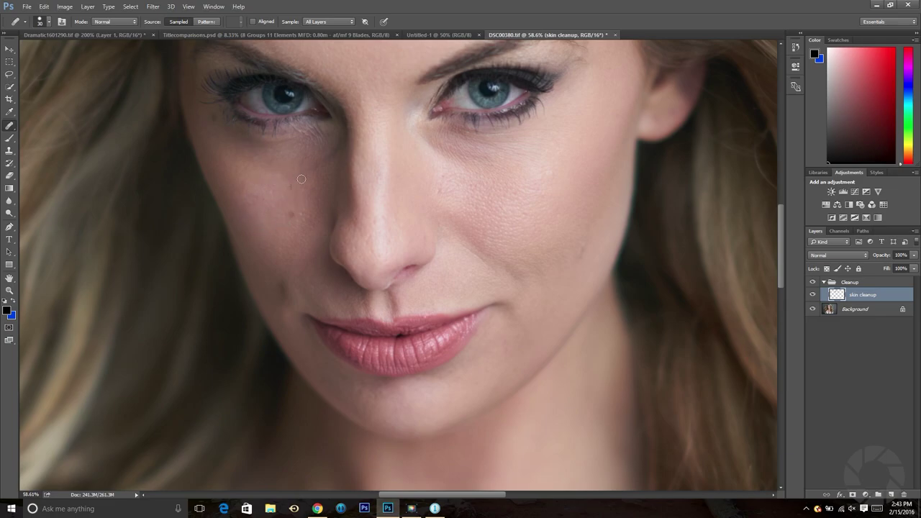
key("alt")
scroll(310, 158, "up", 5)
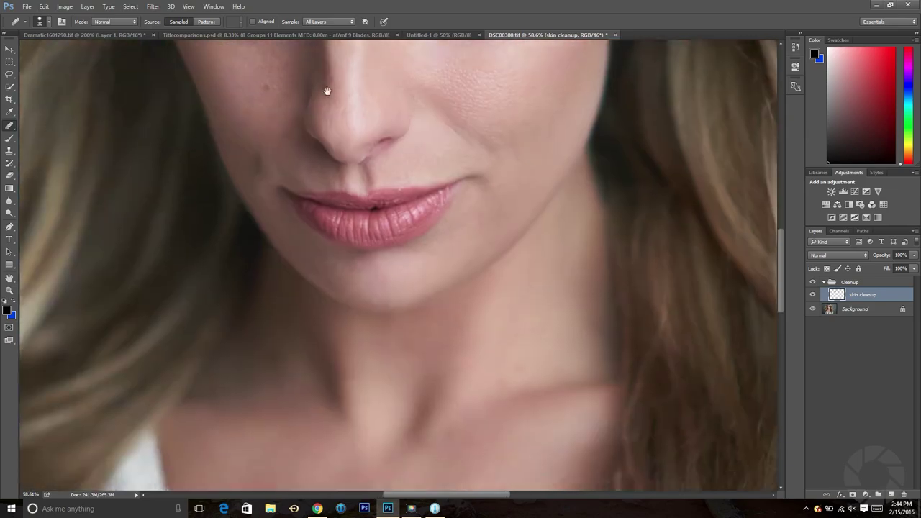
left_click_drag(434, 240, 380, 210)
key("alt")
key("alt")
scroll(288, 216, "up", 3)
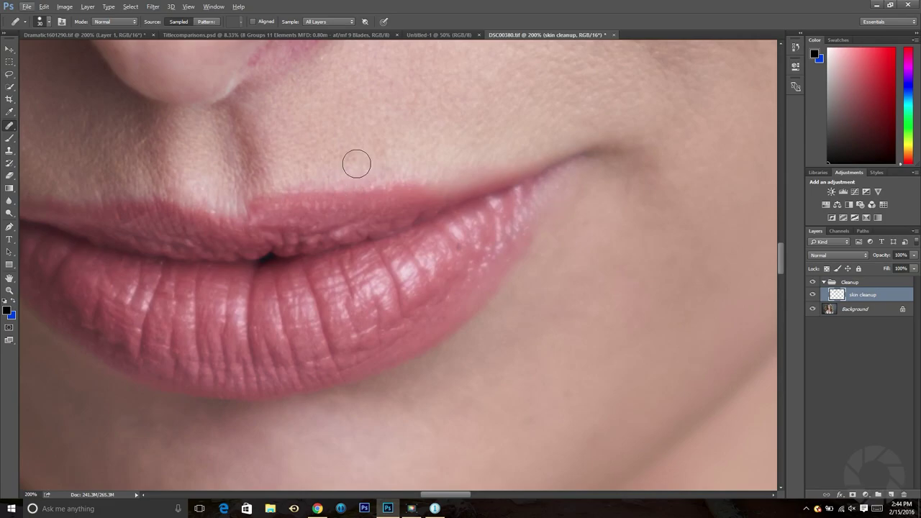
scroll(324, 209, "up", 3)
scroll(345, 128, "up", 3)
scroll(235, 97, "up", 3)
key("alt")
scroll(216, 187, "up", 3)
Heal the remaining spots on the neck and chest and the skin around the eye and eyebrow.
scroll(301, 244, "down", 5)
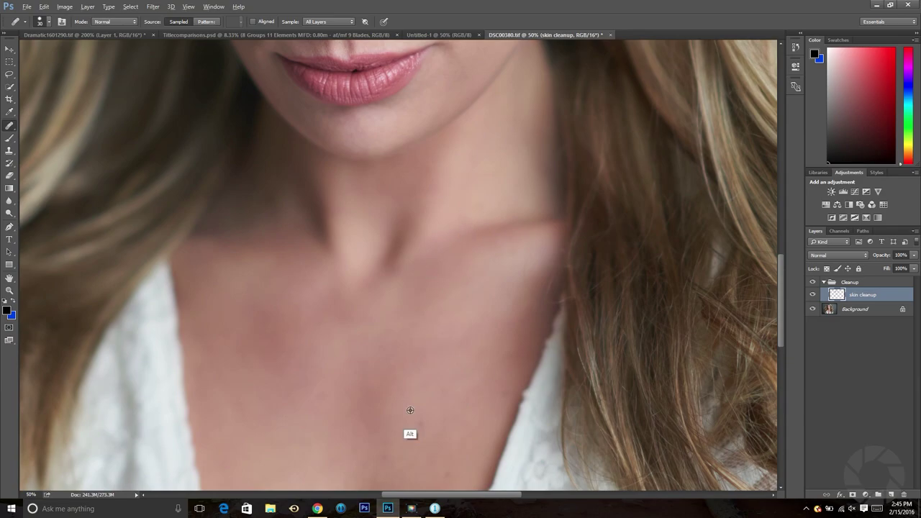
scroll(409, 410, "down", 3)
scroll(230, 215, "up", 6)
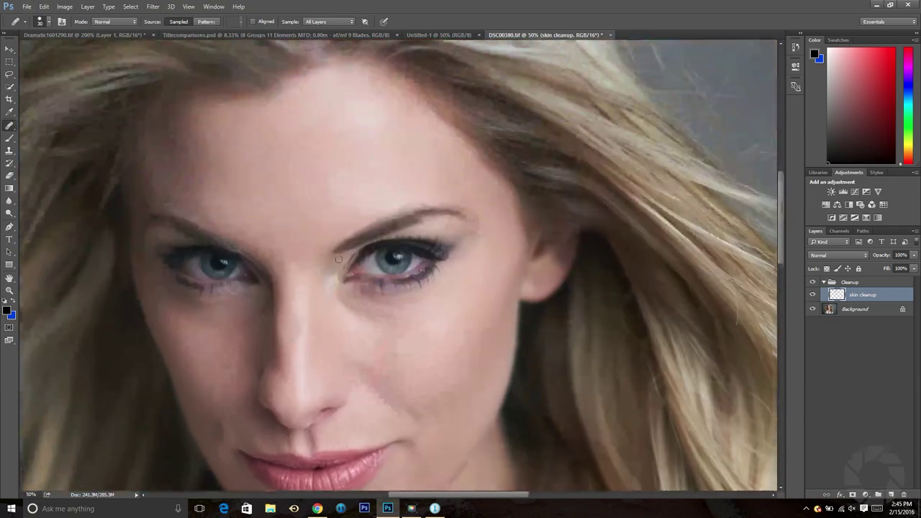
scroll(406, 244, "up", 3)
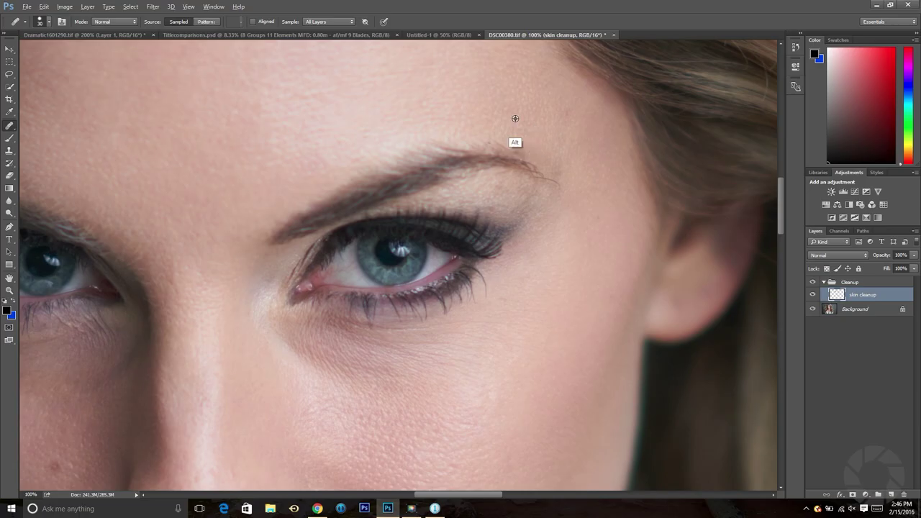
scroll(375, 221, "up", 2)
Compare the portrait with and without the Cleanup group by toggling the group's visibility.
scroll(376, 221, "down", 6)
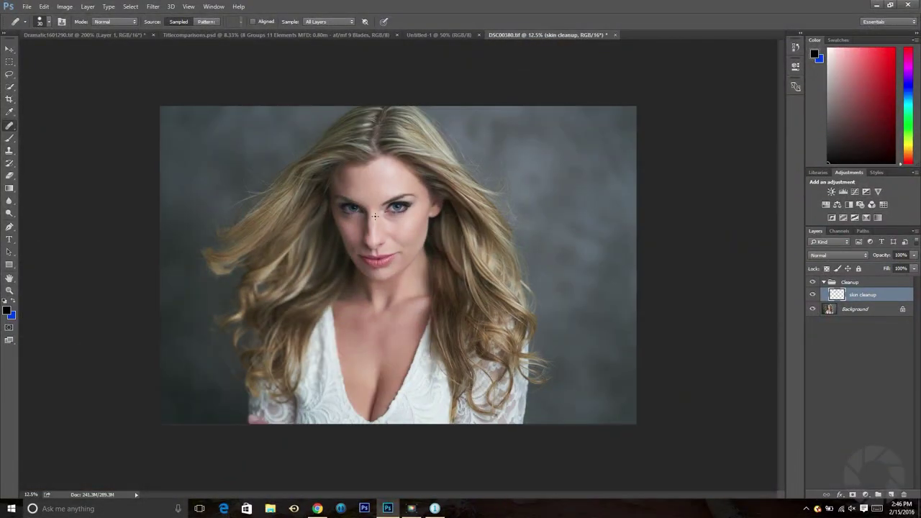
left_click(812, 282)
left_click(814, 282)
key("ctrl+plus")
key("ctrl+plus")
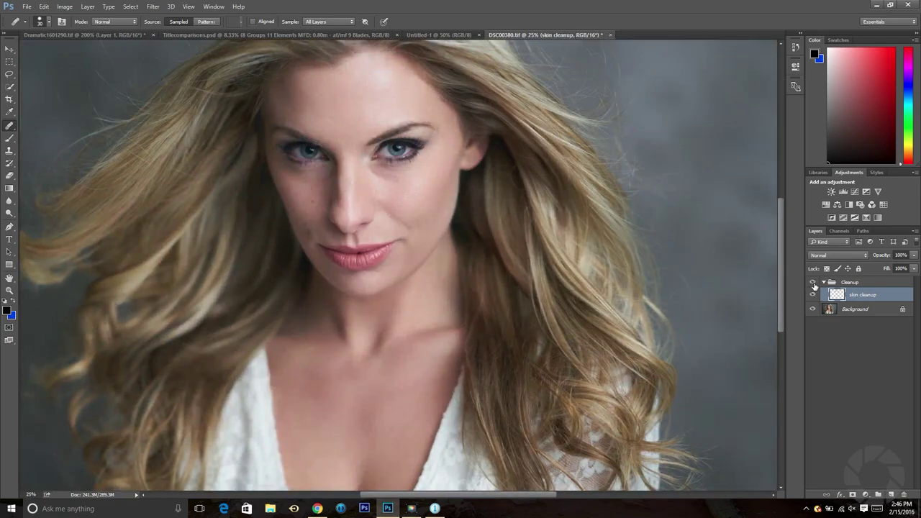
Collapse the Cleanup group and create a new group above it named "color adjustments".
key("ctrl+minus")
key("ctrl+minus")
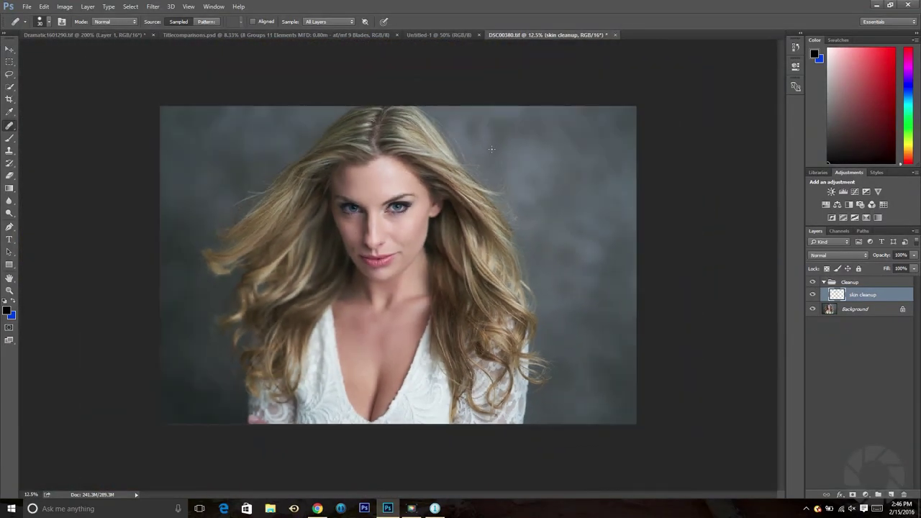
left_click(827, 282)
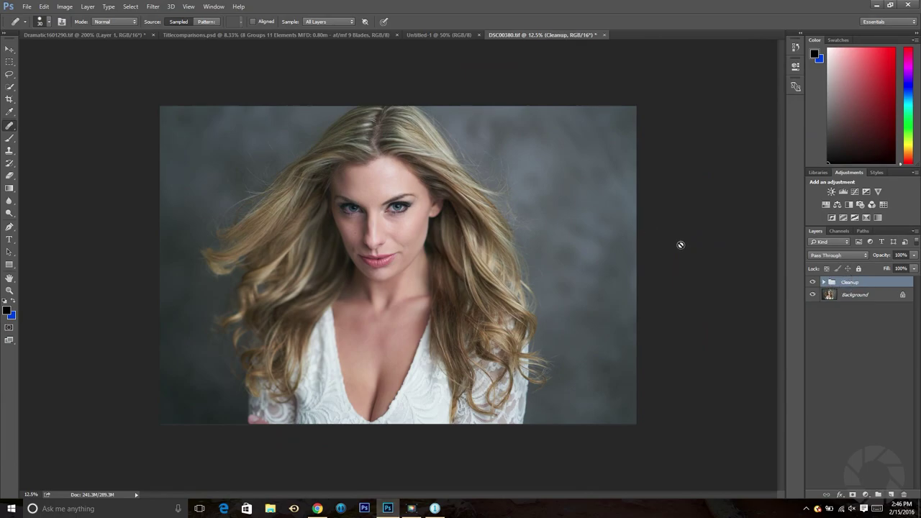
left_click(879, 494)
double_click(850, 282)
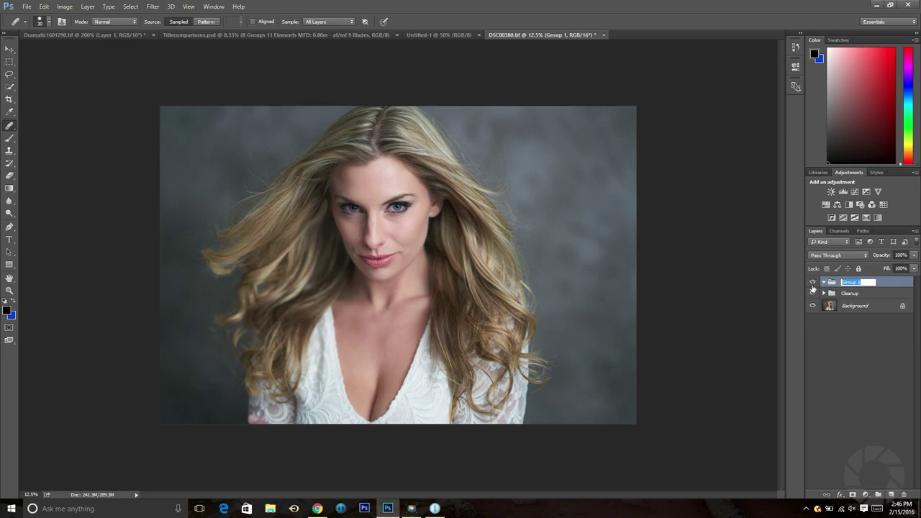
type("color adjustments")
key("Return")
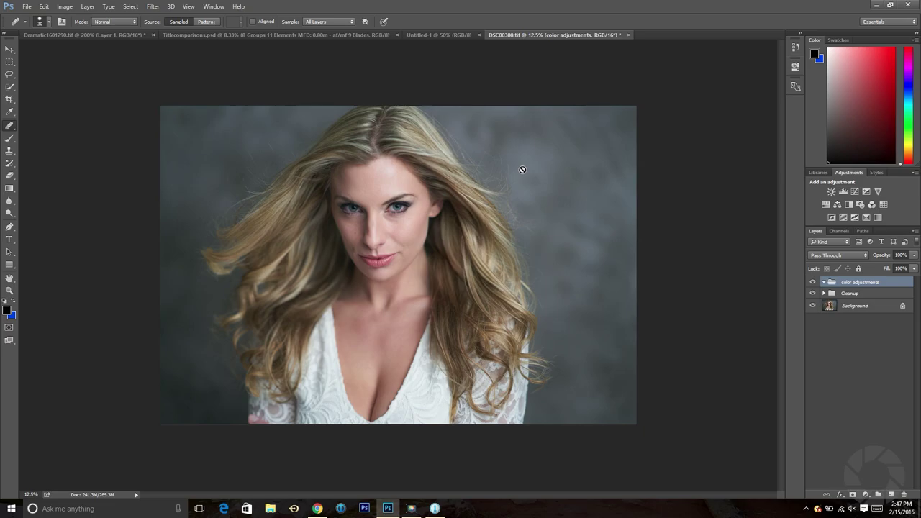
Add a Brightness/Contrast adjustment layer in the color adjustments group and set its contrast to 49.
left_click(831, 191)
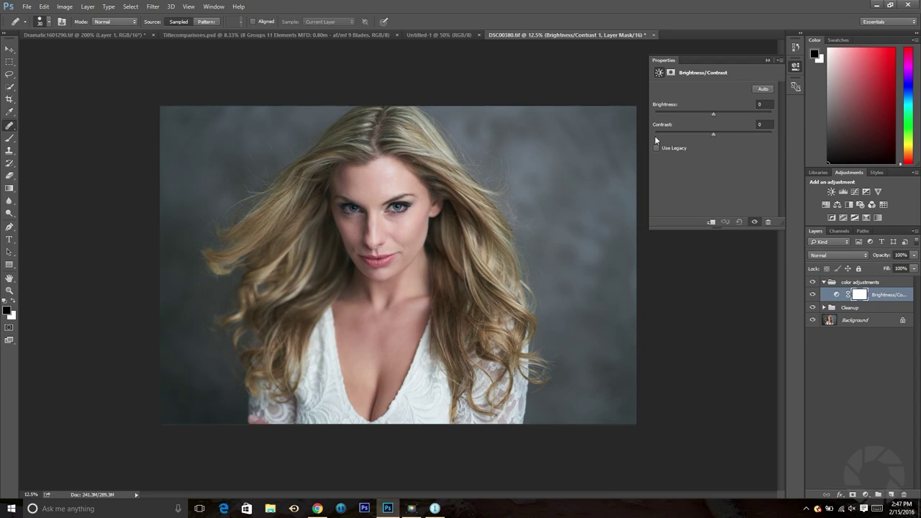
left_click_drag(712, 132, 738, 135)
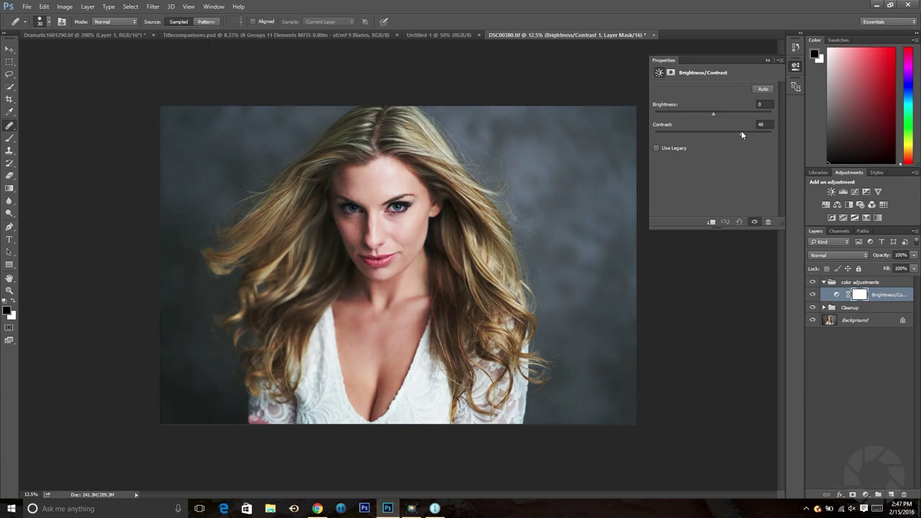
left_click_drag(742, 132, 739, 138)
left_click(742, 134)
left_click_drag(744, 134, 744, 136)
type("49")
left_click(797, 67)
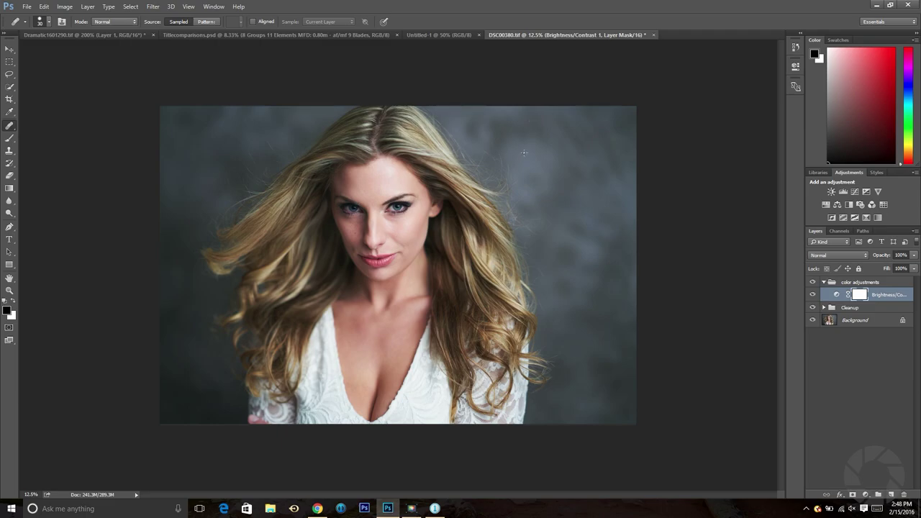
Preview the portrait with and without the contrast adjustment, and switch to the Brush tool at size 500.
left_click(814, 295)
left_click(814, 295)
left_click(10, 138)
key("bracketright")
key("bracketright")
key("bracketright")
key("bracketright")
key("bracketright")
key("bracketright")
key("bracketright")
key("bracketright")
key("bracketright")
key("bracketright")
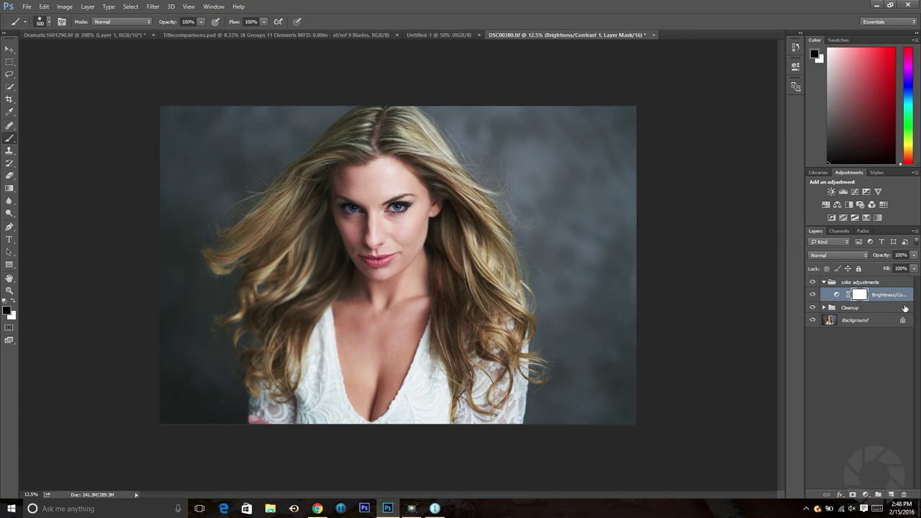
Invert the Brightness/Contrast layer's mask to black and make white the foreground color.
key("ctrl+i")
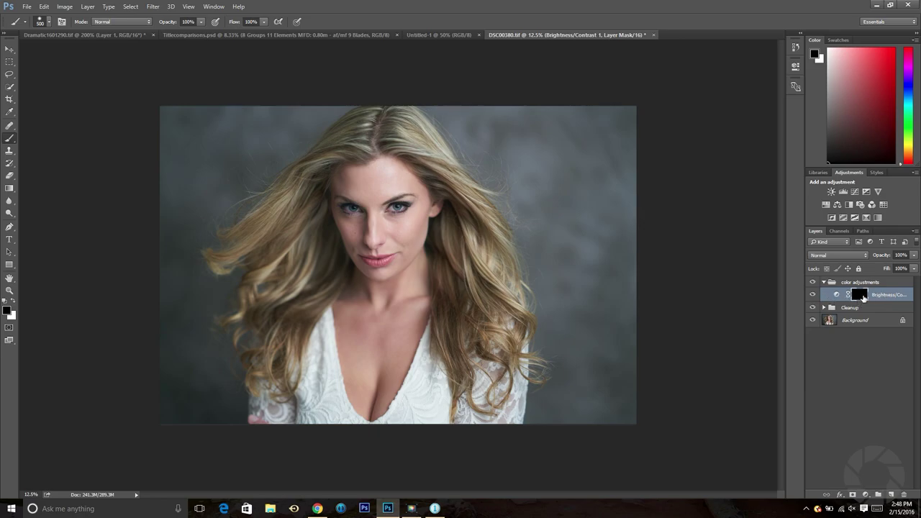
left_click(813, 282)
left_click(814, 282)
left_click(12, 315)
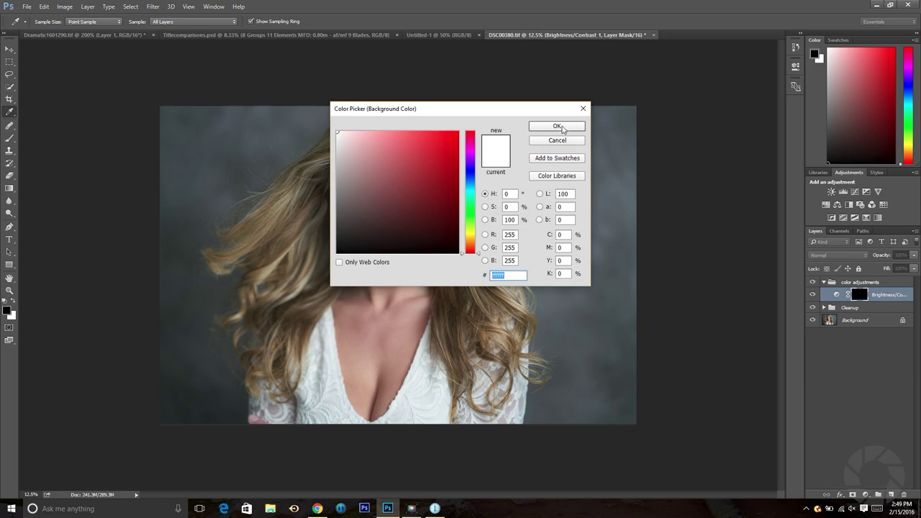
left_click(583, 110)
key("x")
key("x")
key("x")
key("x")
key("x")
key("x")
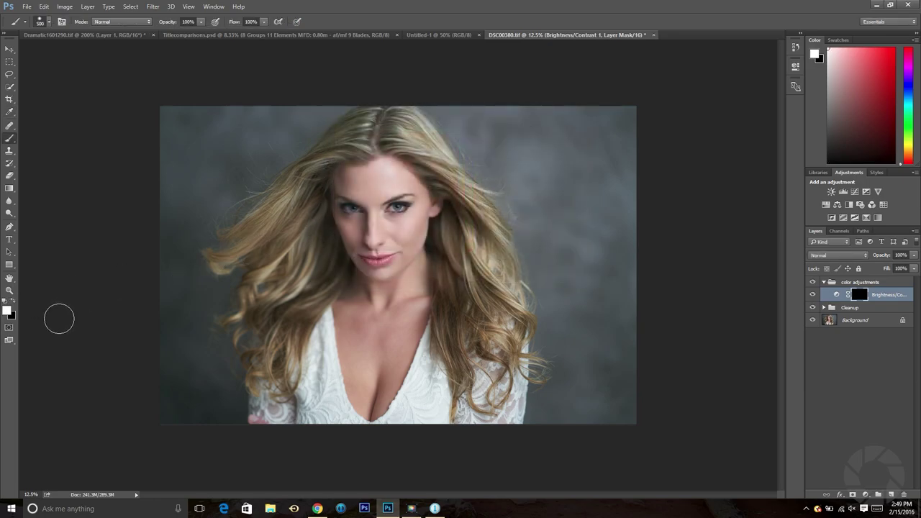
key("x")
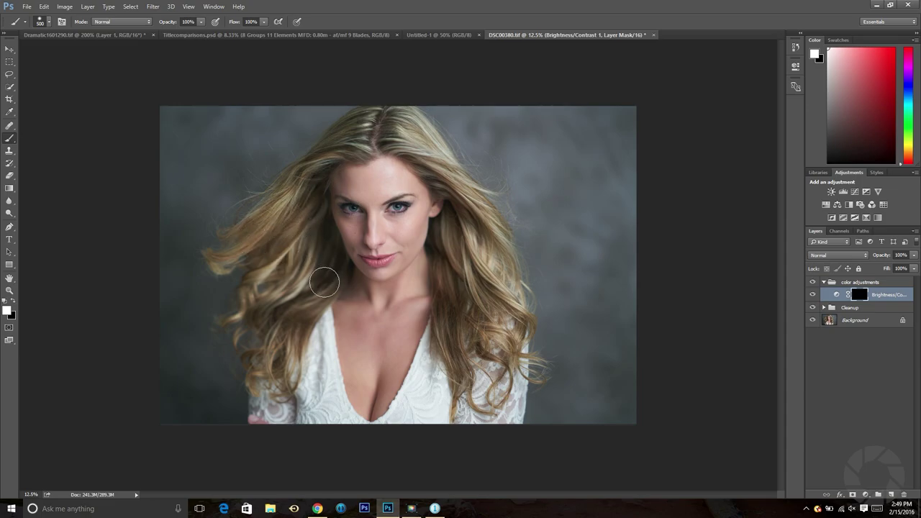
Paint white on the Brightness/Contrast mask over the hair on both sides of the face, reducing the brush to 250 for finer areas.
left_click_drag(295, 273, 289, 231)
key("bracketleft")
key("bracketleft")
key("bracketleft")
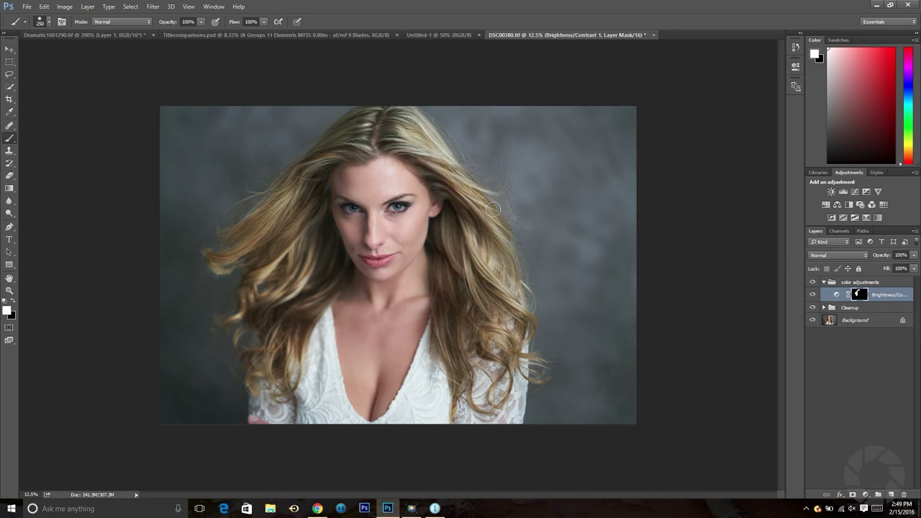
mouse_move(491, 213)
left_mouse_down()
mouse_move(471, 262)
mouse_move(460, 216)
mouse_move(460, 227)
mouse_move(441, 209)
left_mouse_up()
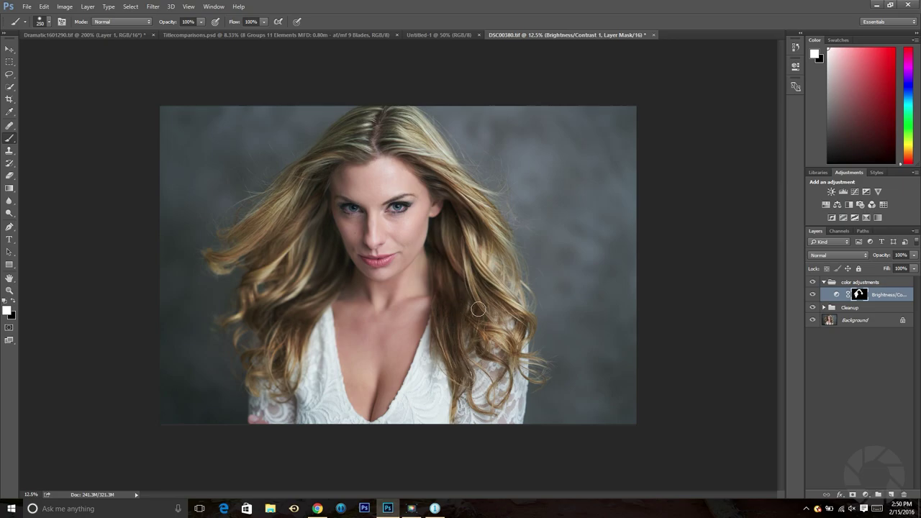
key("bracketleft")
key("bracketright")
key("bracketright")
key("bracketright")
key("bracketright")
key("bracketright")
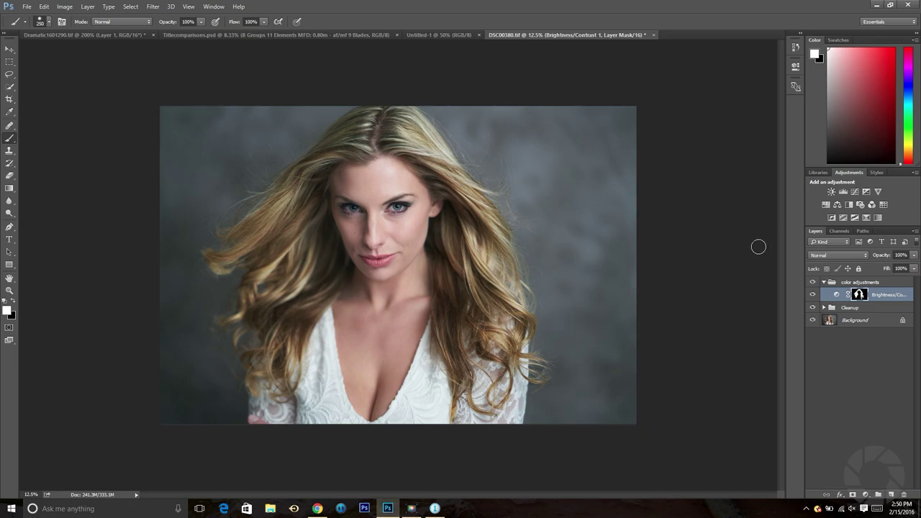
Compare the hair with and without the contrast boost by toggling the Brightness/Contrast layer's visibility.
left_click(813, 295)
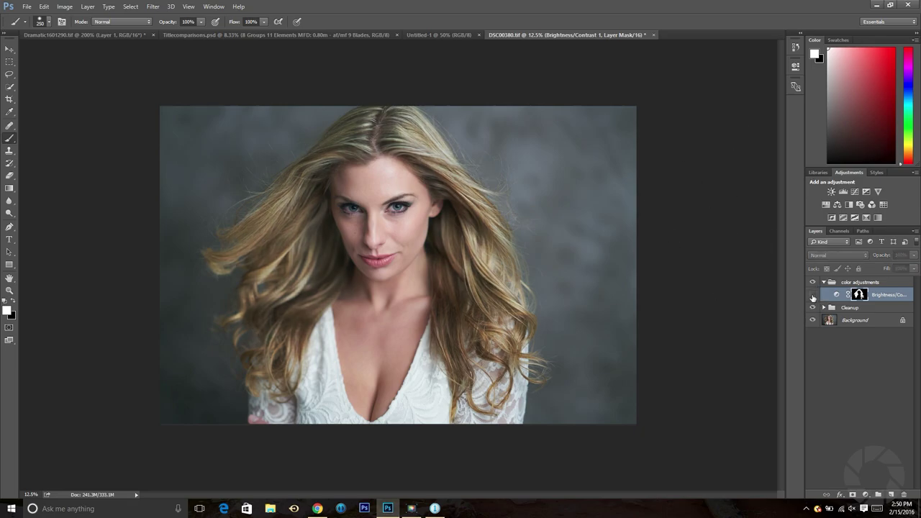
left_click(812, 295)
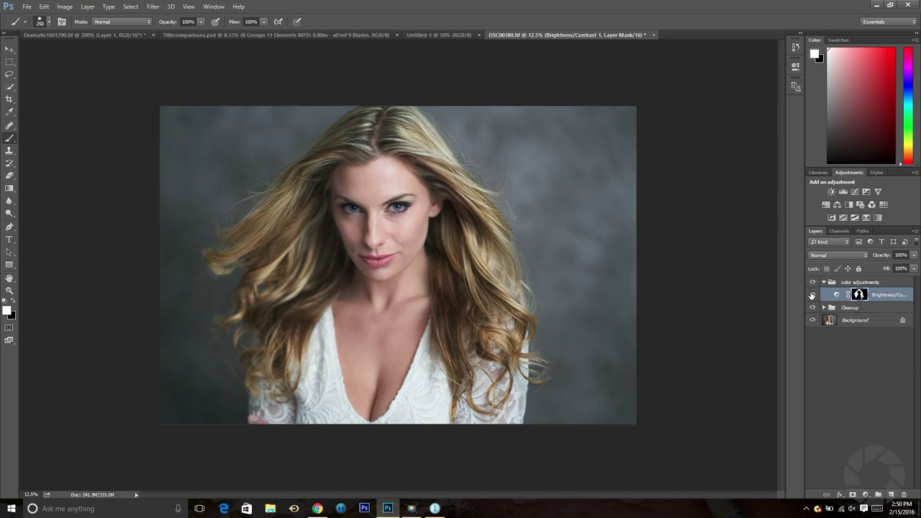
left_click(812, 295)
left_click(812, 296)
left_click(813, 295)
left_click(813, 295)
Display the Brightness/Contrast mask on its own and fill the two small black gaps in the hair area with white.
key("alt")
left_click(858, 294, "alt")
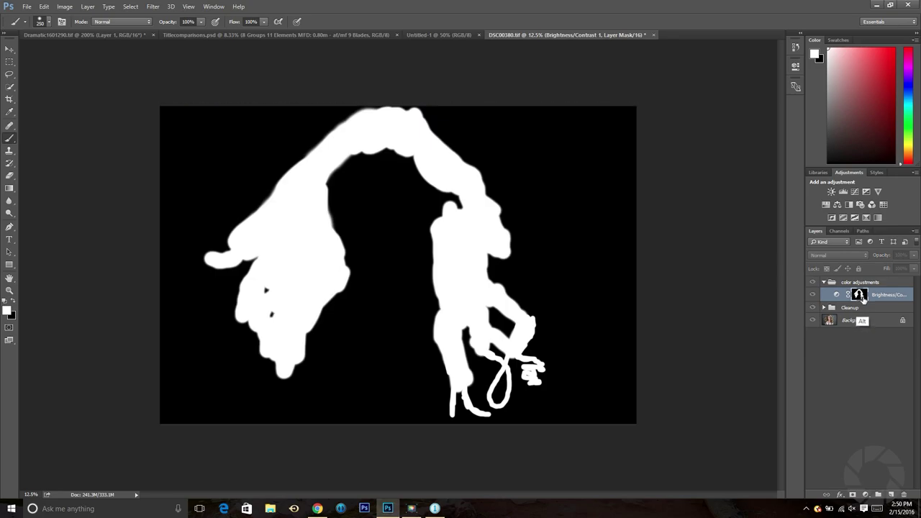
left_click(271, 289)
left_click(274, 310)
left_click(861, 295, "alt")
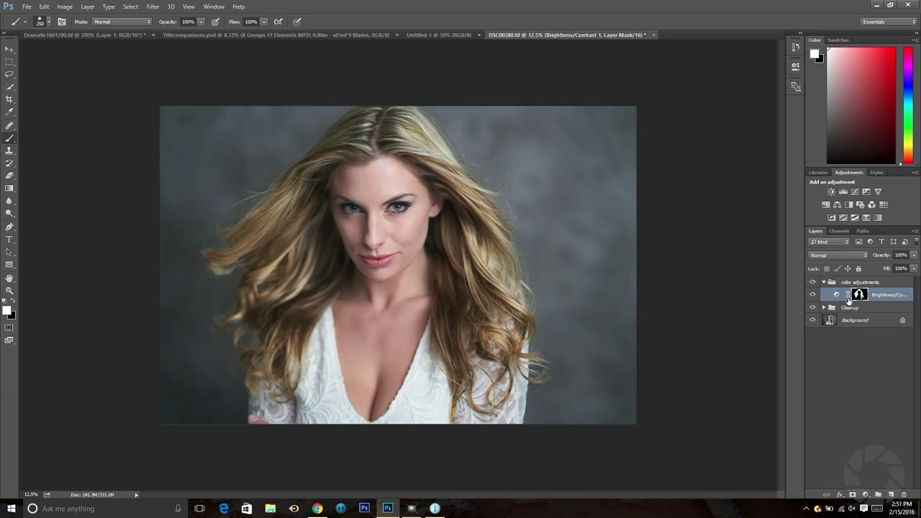
left_click(813, 296)
Rename the Brightness/Contrast adjustment layer as "hair contrast".
double_click(893, 295)
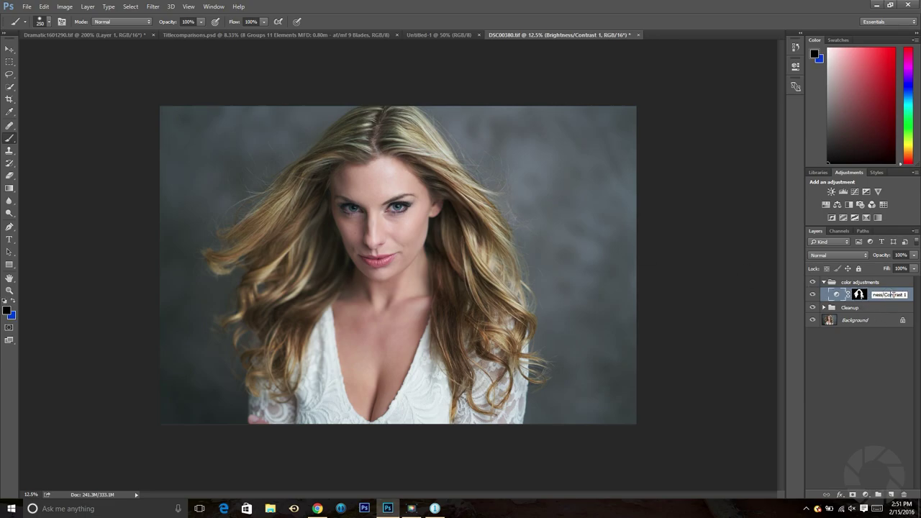
left_click_drag(900, 295, 873, 295)
type("1")
type("air contra")
type("st")
key("Return")
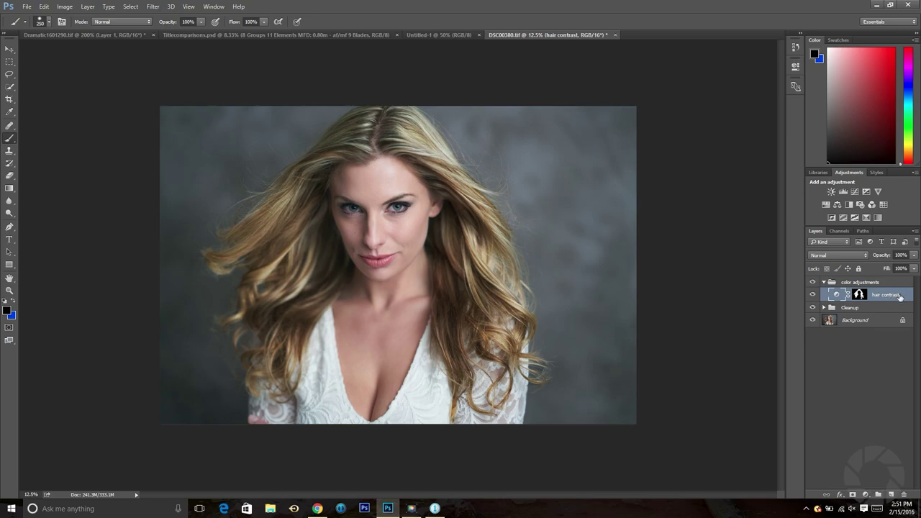
Add a Color Balance adjustment layer above the hair contrast layer and name it "BG".
left_click(838, 207)
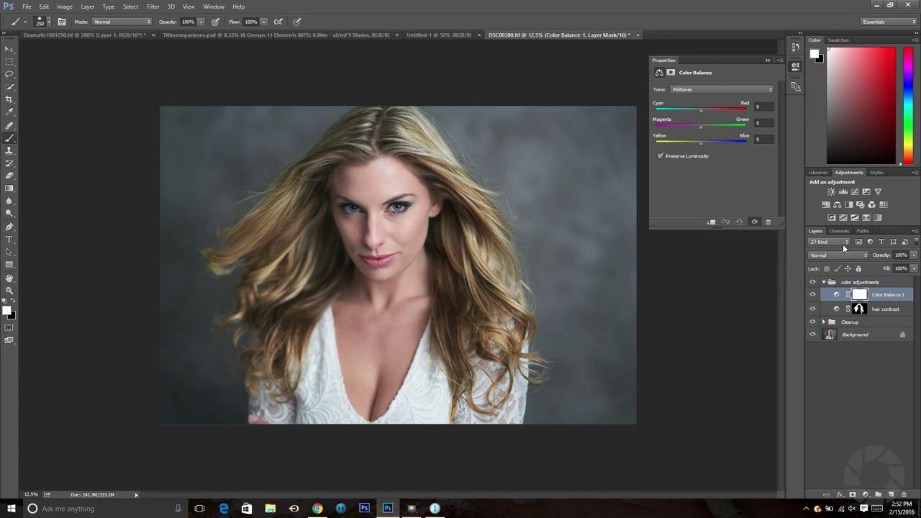
double_click(890, 296)
left_click_drag(905, 295, 838, 296)
type("BG")
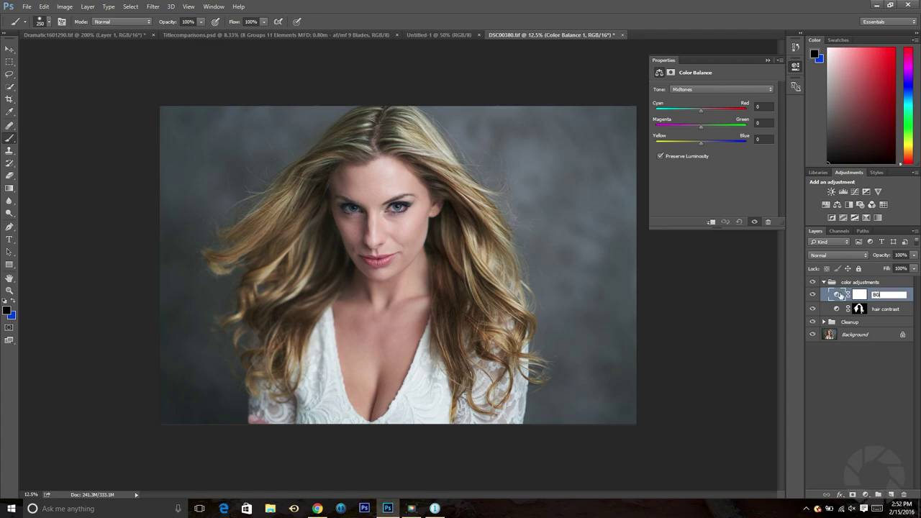
key("Return")
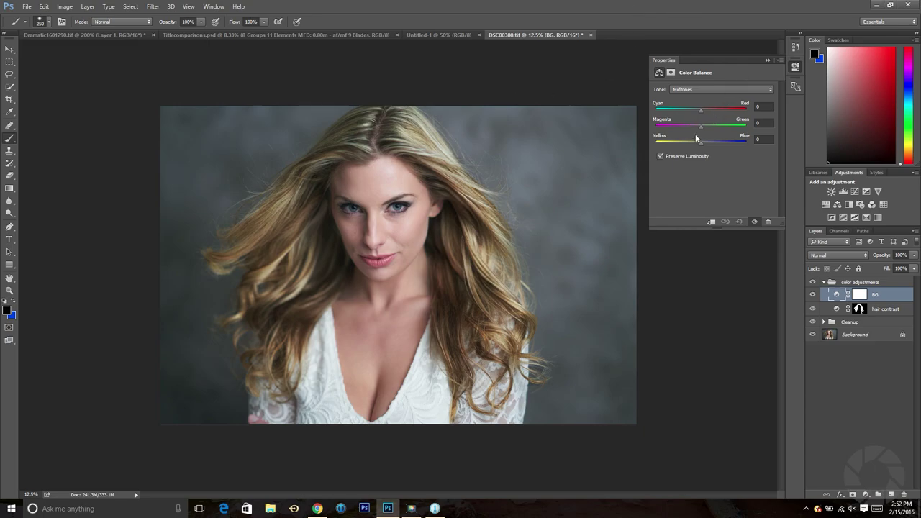
Shift the BG layer's midtones toward cyan and blue, with Cyan–Red at -33.
left_click(693, 90)
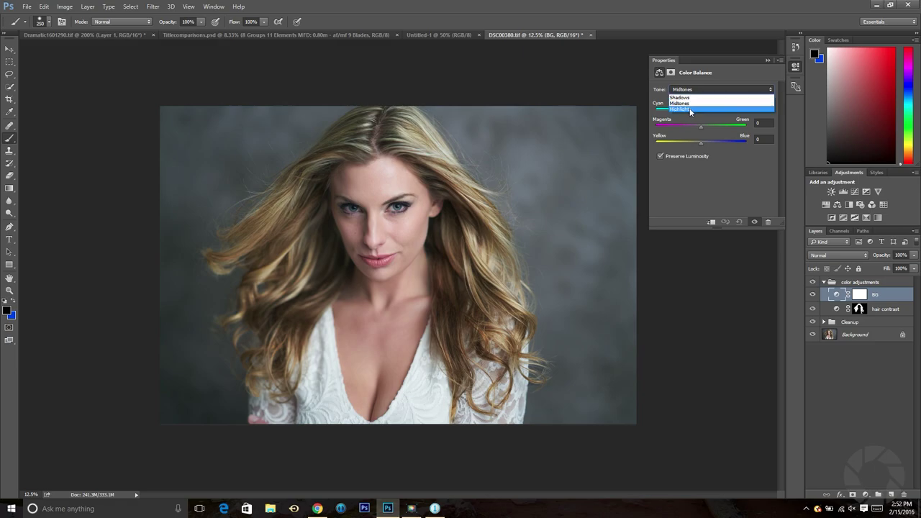
left_click(723, 74)
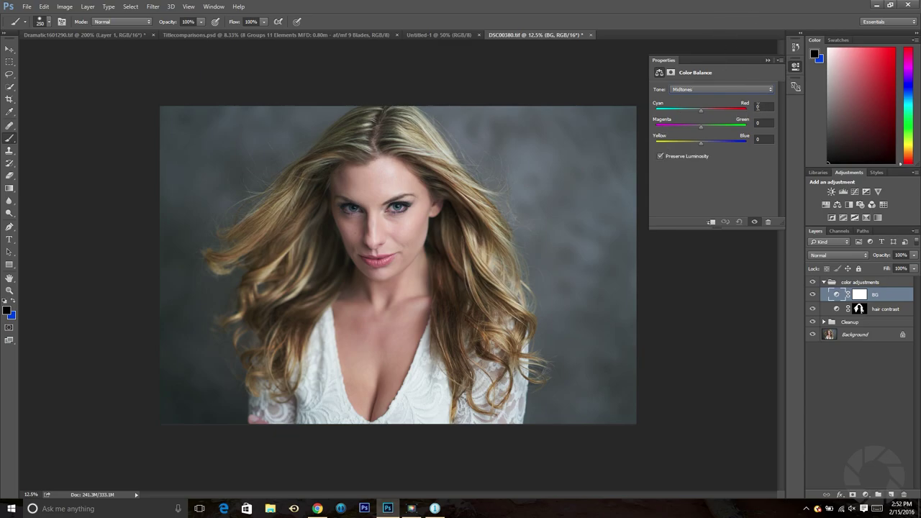
left_click_drag(701, 115, 719, 113)
left_click_drag(697, 110, 689, 115)
type("-33")
key("Tab")
key("Tab")
key("Return")
left_click(795, 67)
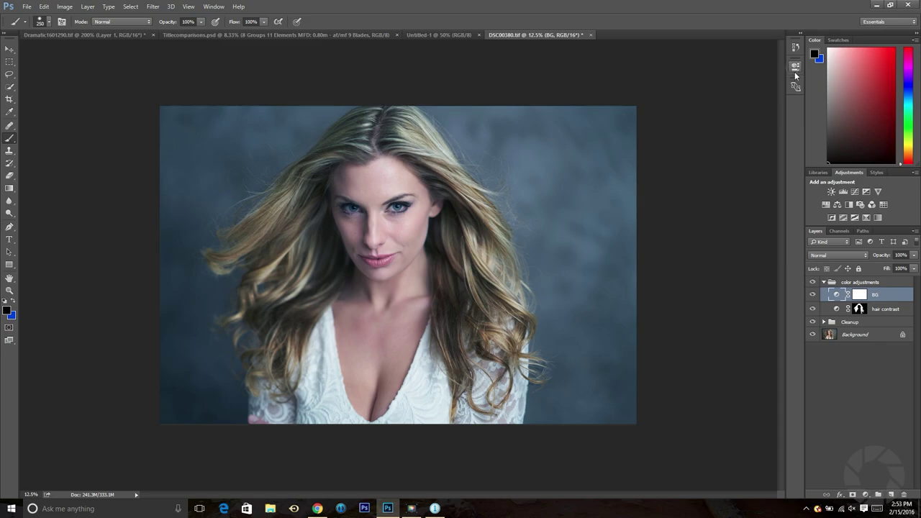
Paint black on the BG layer's mask over the woman's face, body and inner hair with a brush of size 1000.
left_click(859, 295)
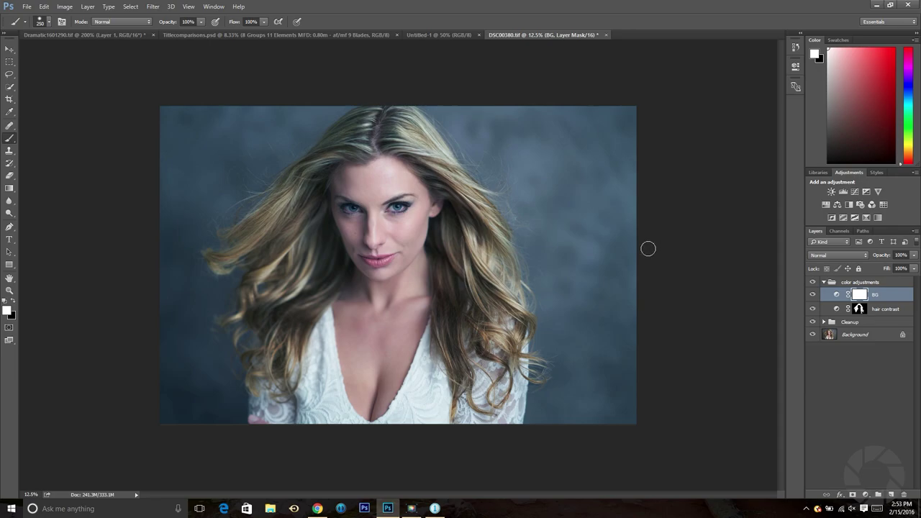
key("x")
key("bracketright")
key("bracketright")
key("bracketright")
key("bracketright")
key("bracketright")
key("bracketright")
key("bracketright")
key("bracketright")
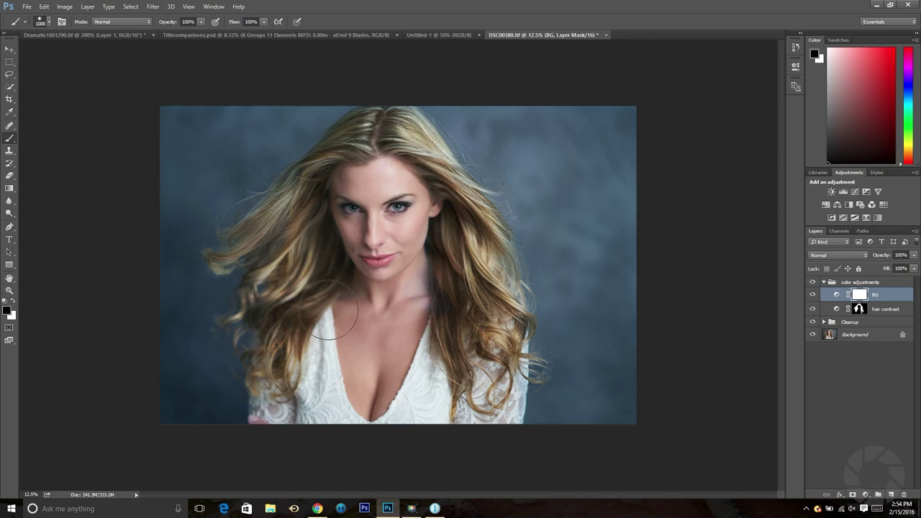
Mask the outer hair strands and the edges of the figure out of the BG layer with a brush reduced to 300.
key("bracketleft")
key("bracketleft")
key("bracketleft")
key("bracketleft")
key("bracketleft")
key("bracketleft")
key("bracketleft")
Compare the background with and without the BG layer and inspect its mask on its own.
left_click(813, 294)
left_click(813, 295)
left_click(859, 295, "alt")
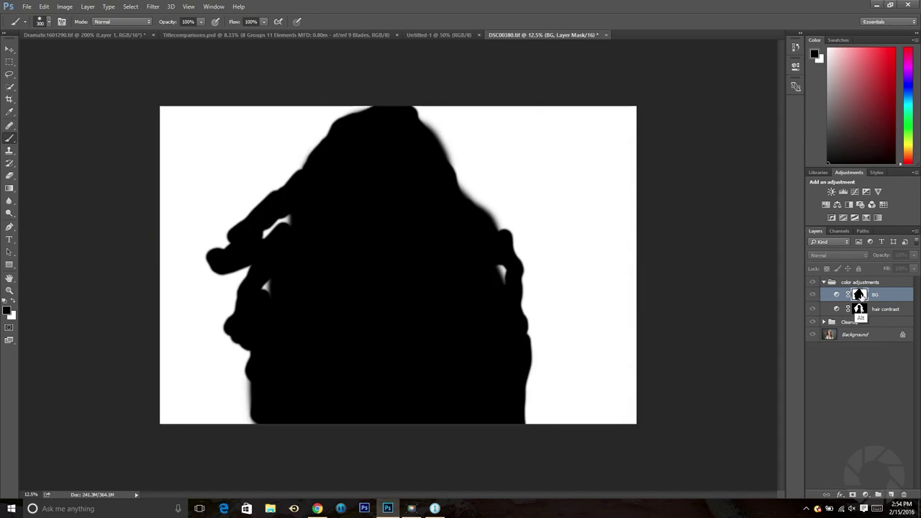
left_click(860, 296, "alt")
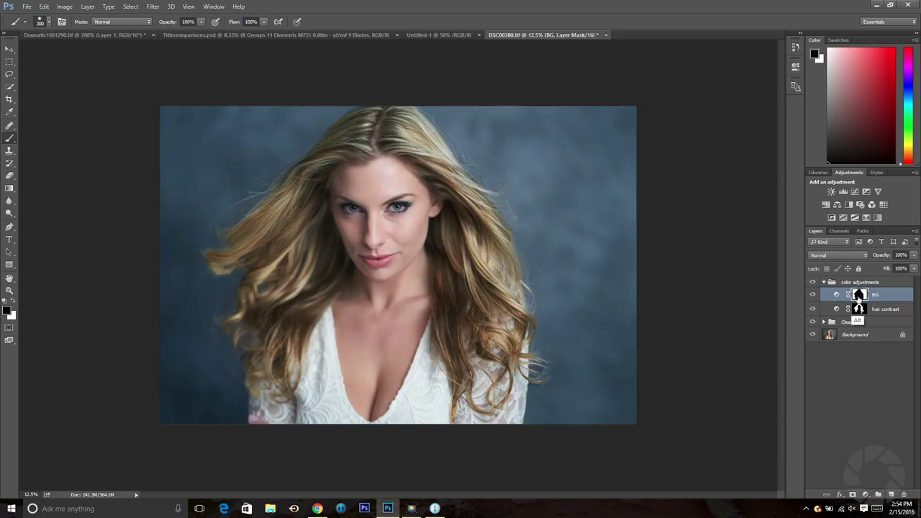
left_click(859, 295, "alt")
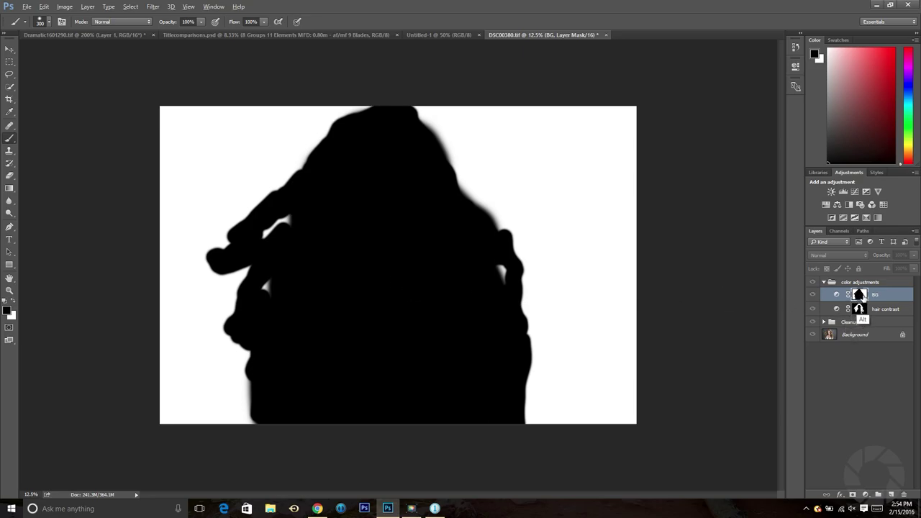
left_click(859, 296, "alt")
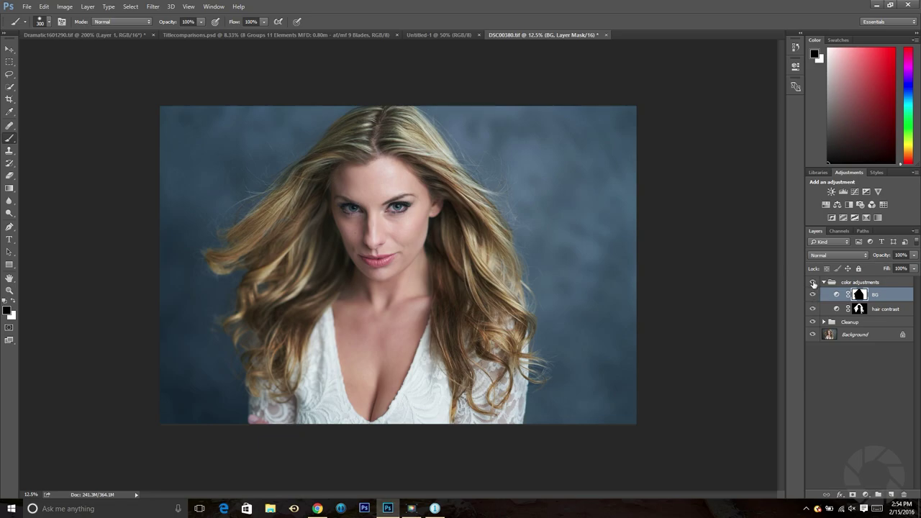
Compare the portrait with and without the color adjustments group by toggling the group's visibility.
left_click(813, 283)
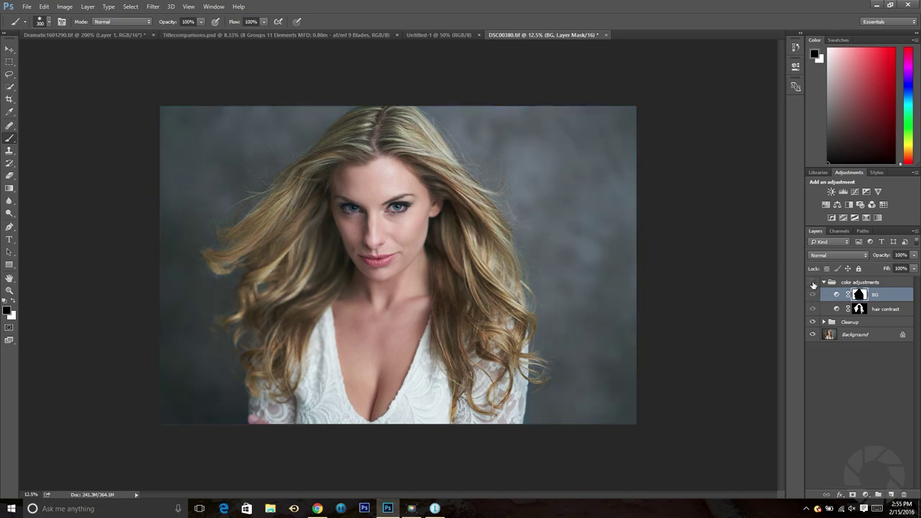
left_click(813, 283)
left_click(813, 283)
left_click(813, 283)
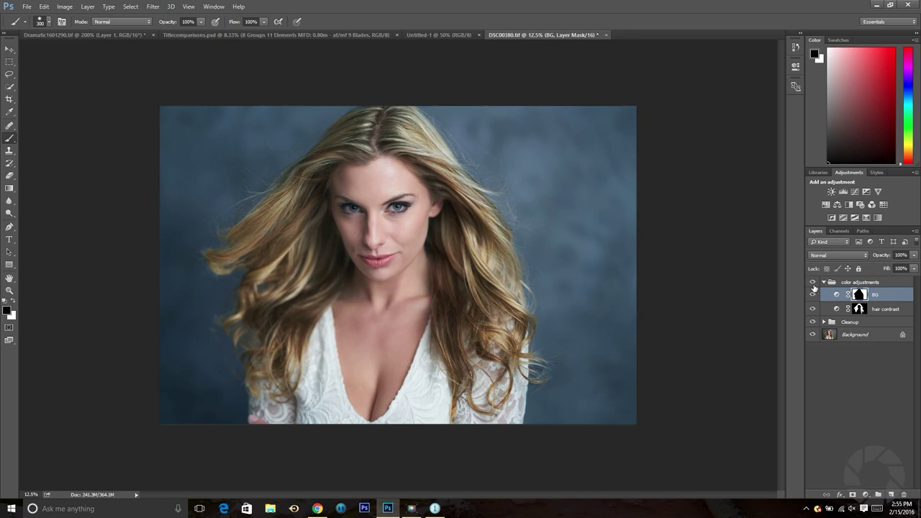
Add a Color Balance adjustment layer with midtones set to -18 on Cyan-Red and 39 on Yellow-Blue.
left_click(837, 206)
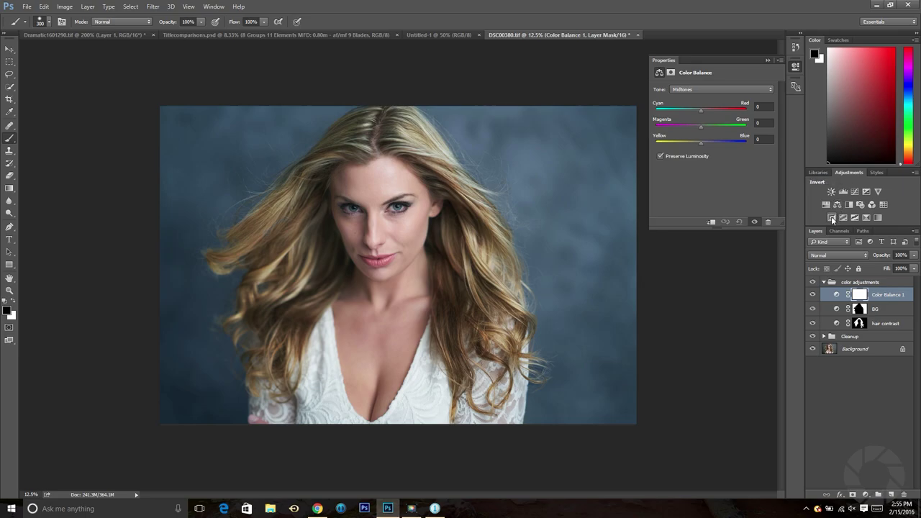
left_click(749, 109)
type("-18")
key("Tab")
key("Tab")
type("38")
key("Return")
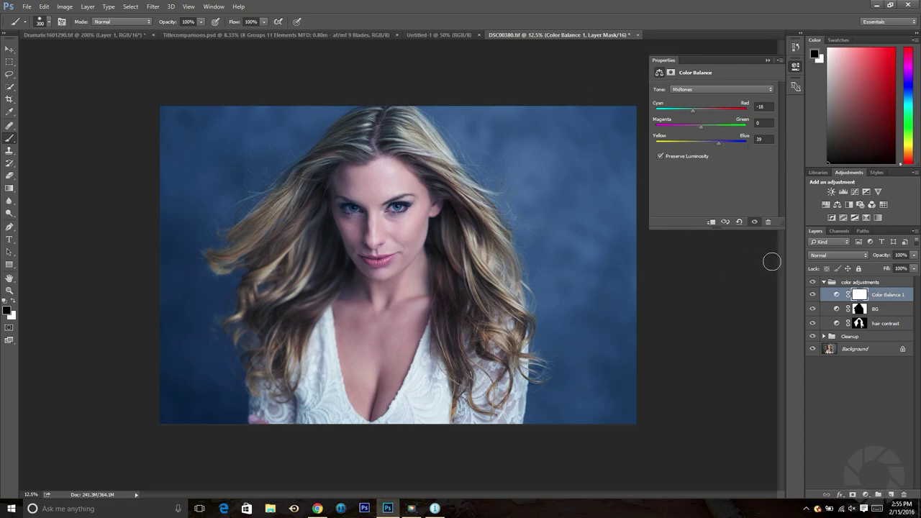
left_click(795, 66)
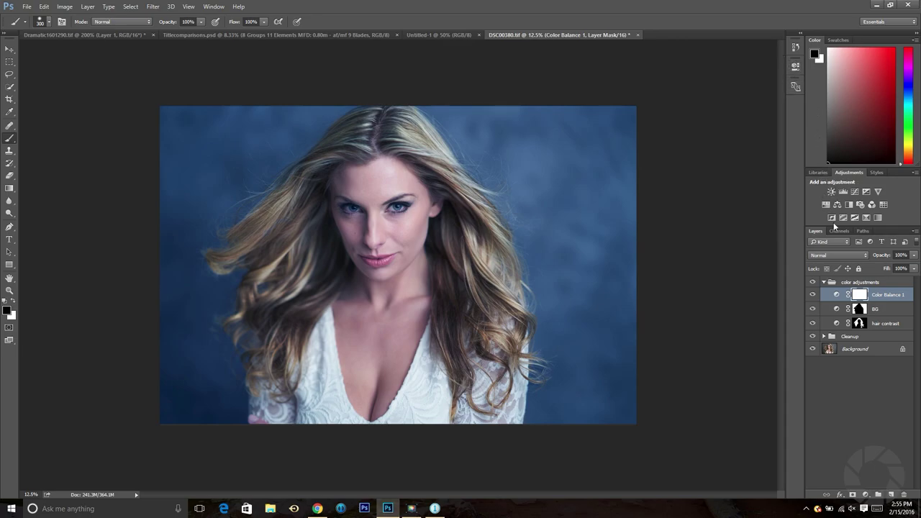
Rename the Color Balance layer to "eyes" and invert its mask to black.
double_click(890, 294)
left_click_drag(907, 294, 854, 306)
type("eyes")
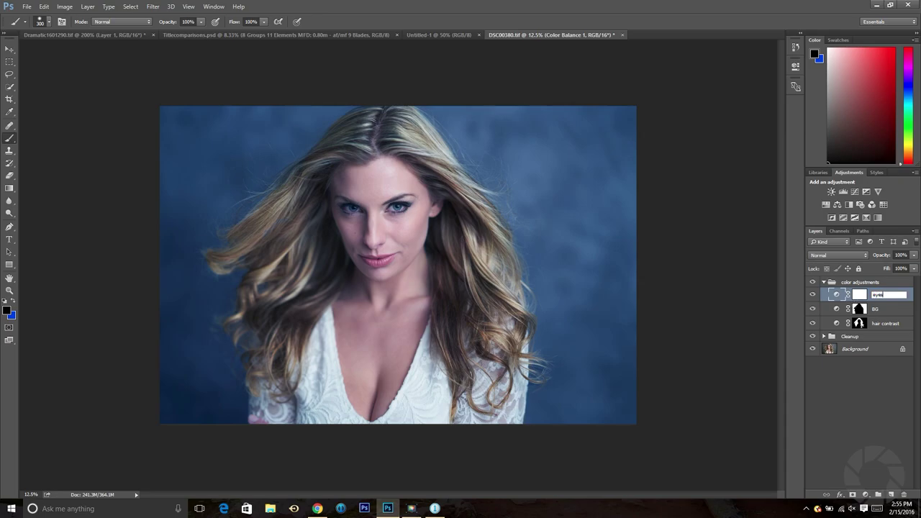
key("Return")
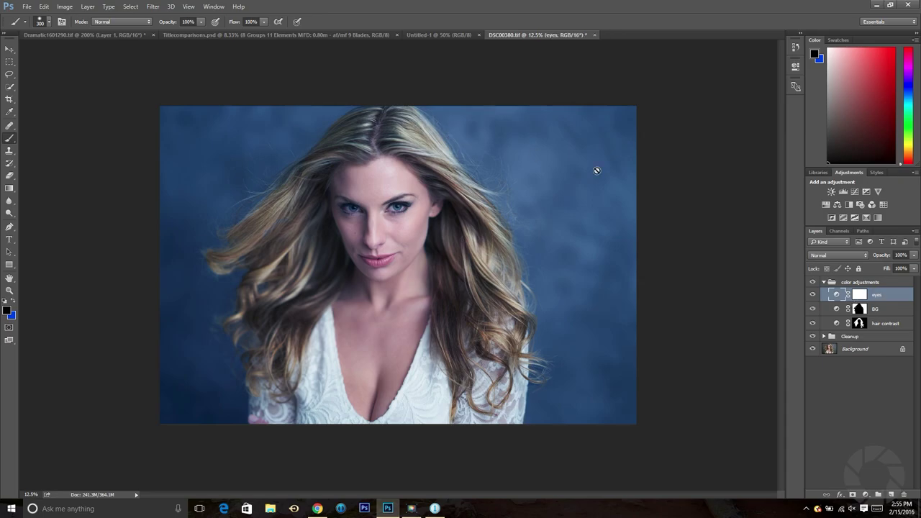
left_click(859, 298)
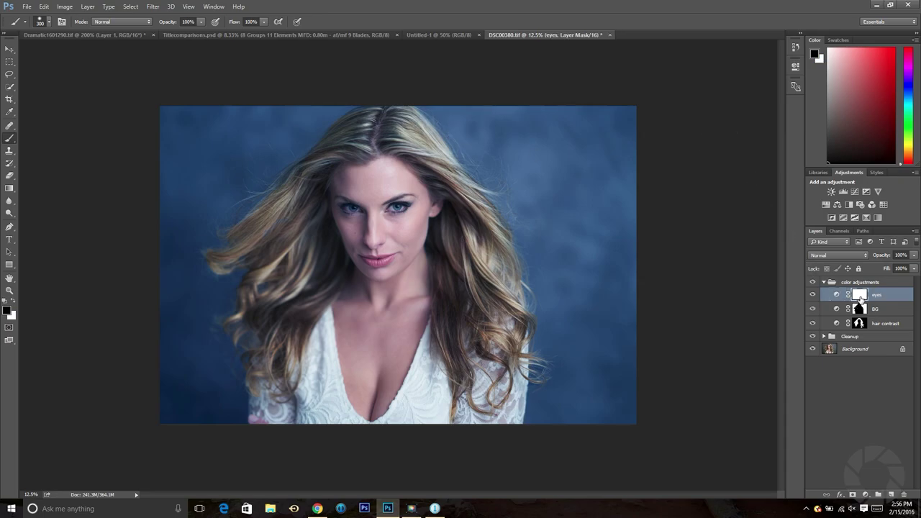
left_click_drag(866, 295, 868, 298)
key("ctrl+i")
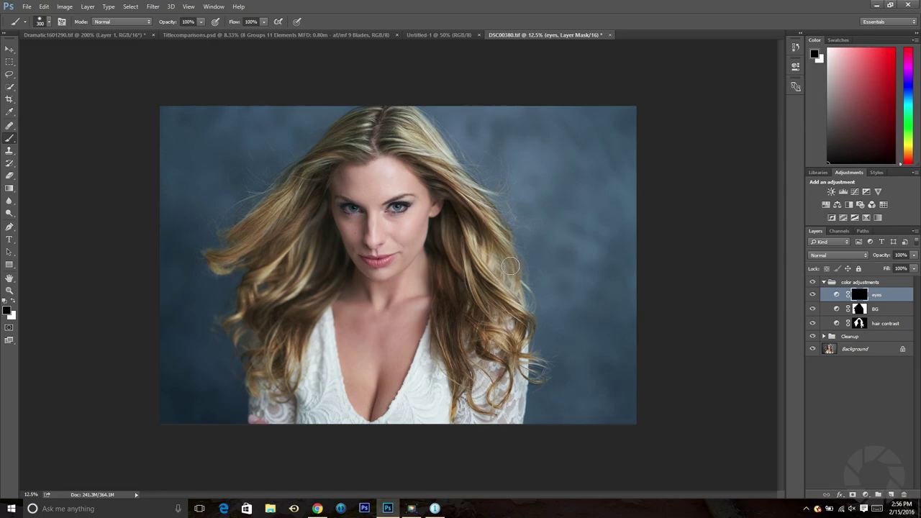
Paint both irises in white on the eyes layer's mask with a brush of size 25, correcting spill with black.
key("x")
key("ctrl+plus")
key("ctrl+plus")
key("ctrl+plus")
key("ctrl+plus")
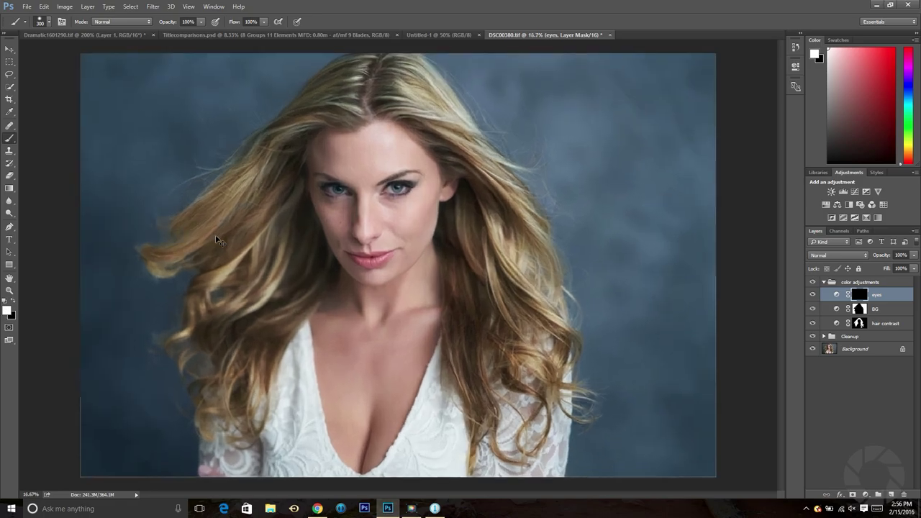
mouse_move(181, 113)
left_mouse_down()
mouse_move(210, 185)
mouse_move(235, 311)
left_mouse_up()
key("bracketleft")
key("bracketleft")
key("bracketleft")
key("bracketleft")
key("bracketleft")
key("bracketleft")
key("bracketleft")
key("bracketleft")
key("bracketleft")
key("bracketleft")
key("bracketleft")
key("bracketleft")
key("bracketleft")
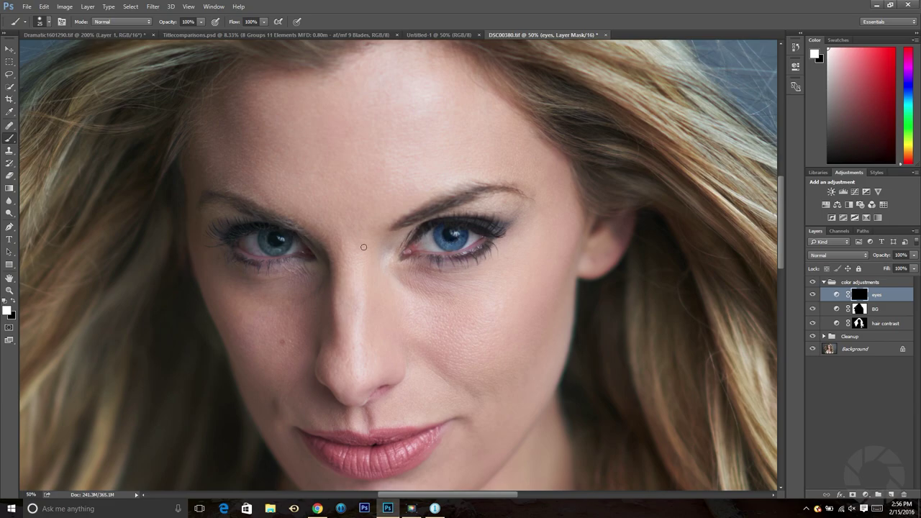
mouse_move(263, 245)
left_mouse_down()
mouse_move(265, 236)
mouse_move(270, 252)
mouse_move(288, 242)
mouse_move(282, 251)
mouse_move(288, 245)
mouse_move(265, 246)
mouse_move(265, 235)
mouse_move(269, 252)
mouse_move(276, 248)
mouse_move(252, 252)
left_mouse_up()
key("x")
mouse_move(255, 242)
left_mouse_down()
mouse_move(295, 242)
mouse_move(297, 234)
mouse_move(283, 257)
left_mouse_up()
key("x")
key("ctrl+minus")
key("ctrl+minus")
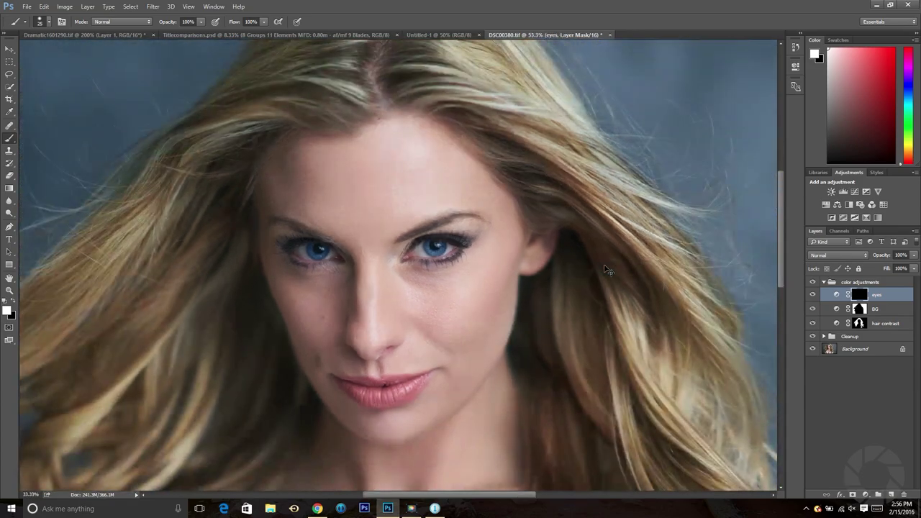
key("ctrl+minus")
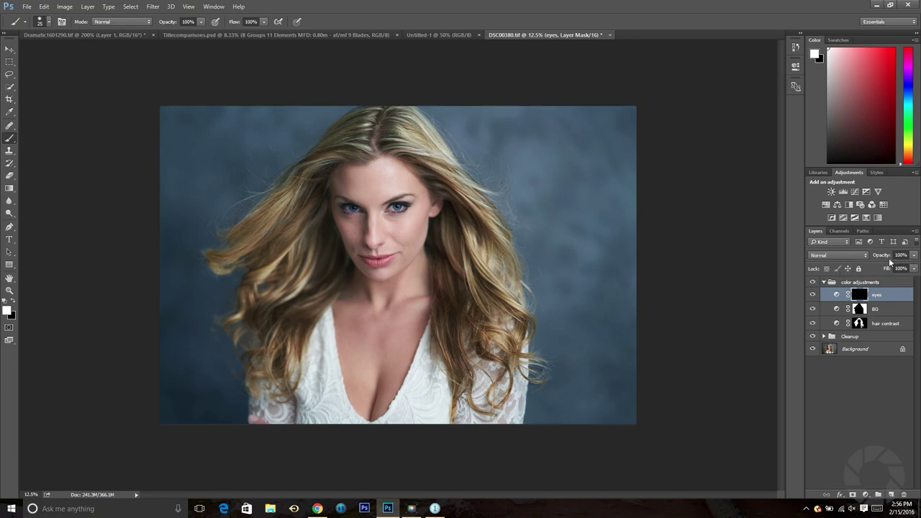
Lower the eyes layer's opacity to 29% and compare the portrait with and without it.
left_click(914, 255)
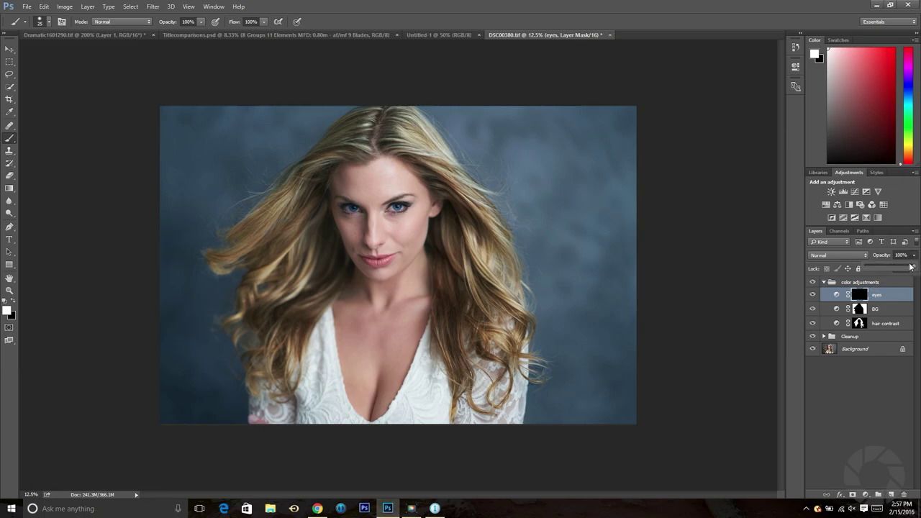
left_click(901, 255)
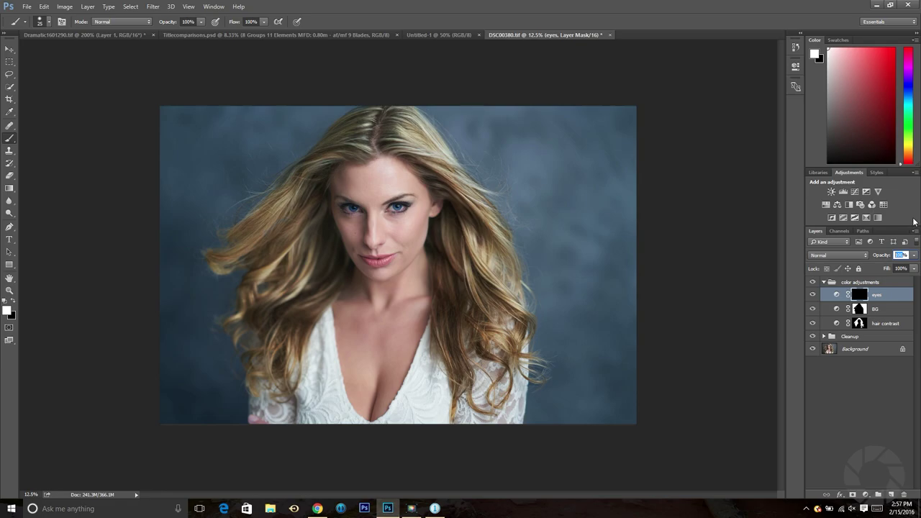
type("29")
left_click(812, 296)
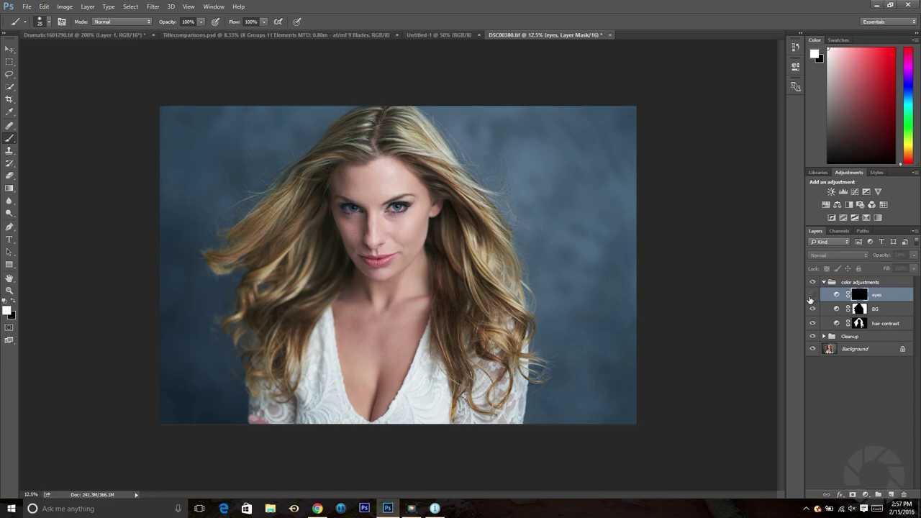
left_click(811, 295)
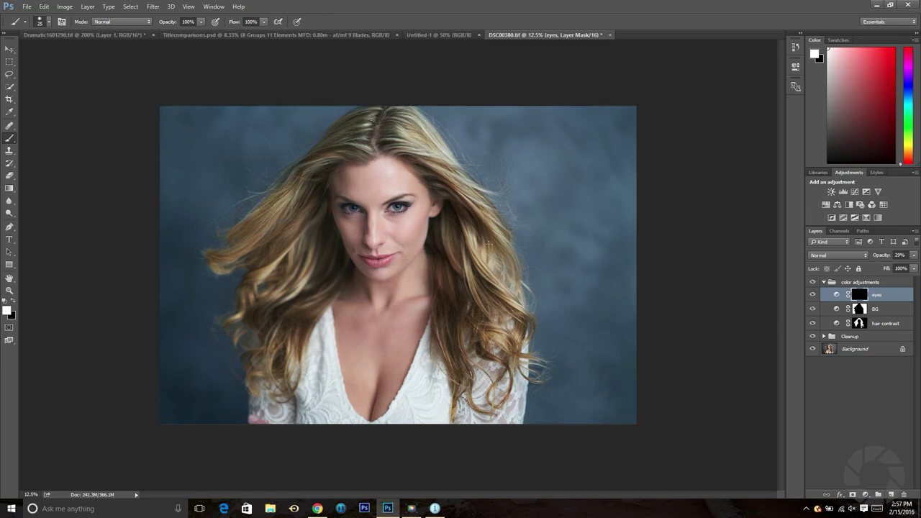
Add a Vibrance adjustment layer above the eyes layer with Vibrance set to +31.
left_click(878, 192)
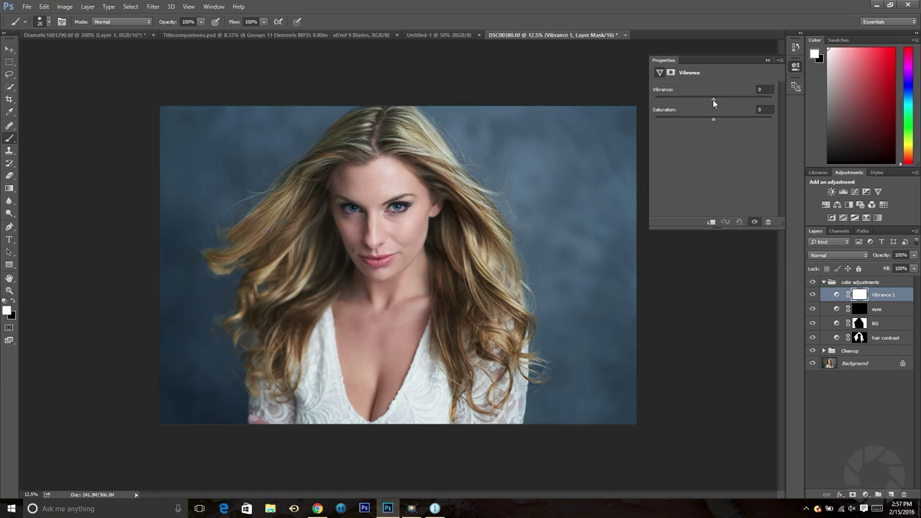
left_click_drag(714, 99, 723, 100)
left_click_drag(722, 98, 772, 99)
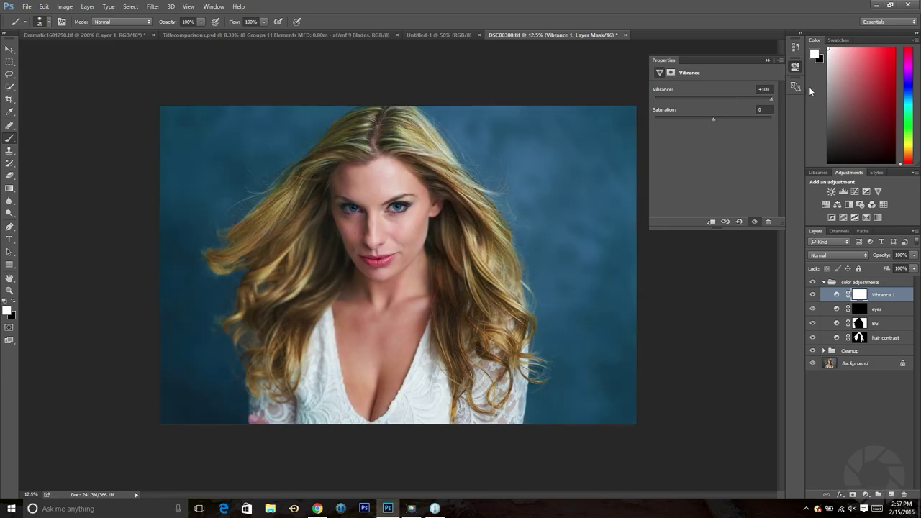
left_click_drag(771, 99, 614, 95)
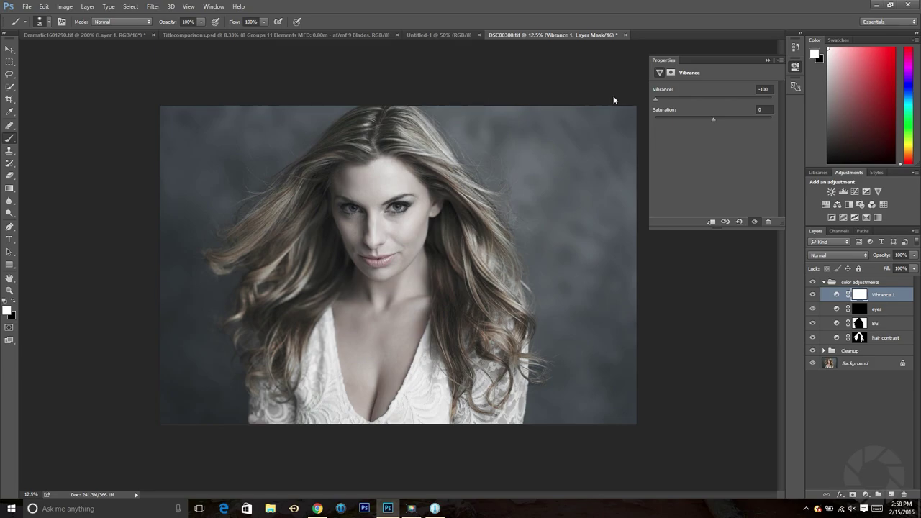
left_click_drag(653, 99, 720, 96)
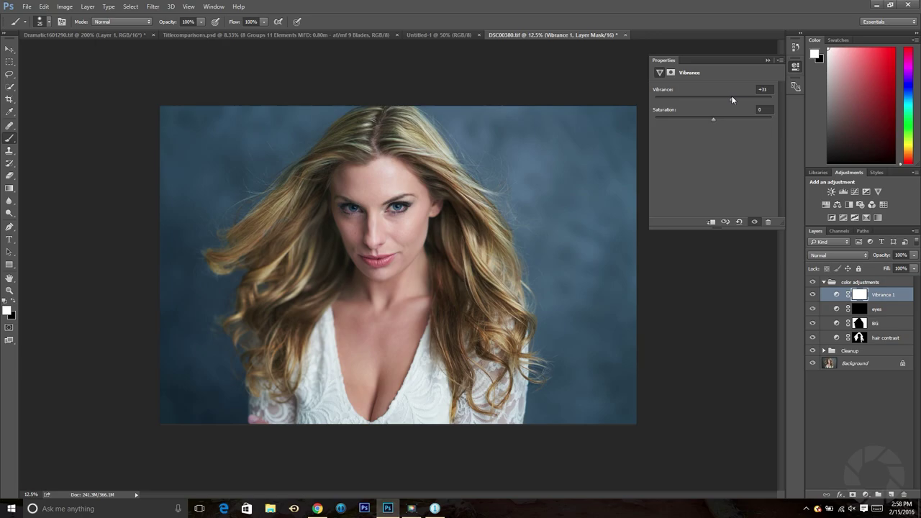
Compare the portrait and the lips up close with and without the Vibrance layer.
left_click(813, 295)
left_click(812, 295)
left_click(812, 295)
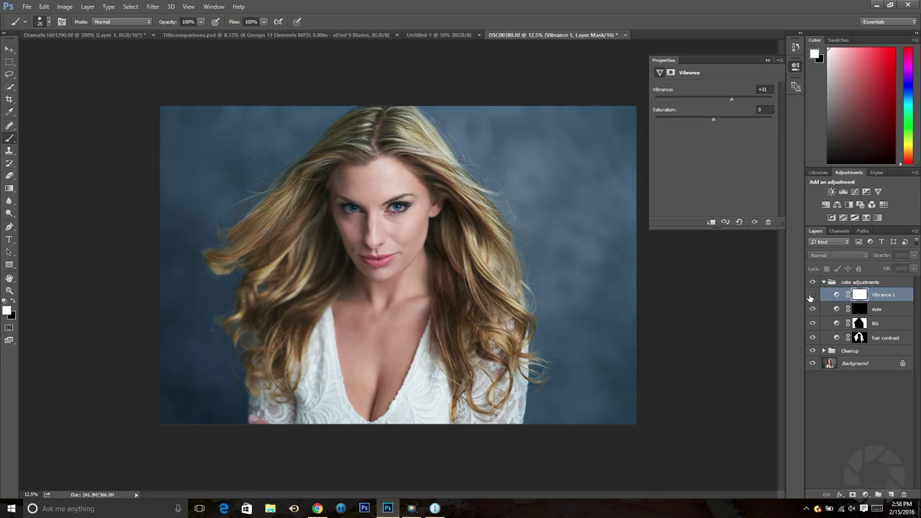
left_click(813, 295)
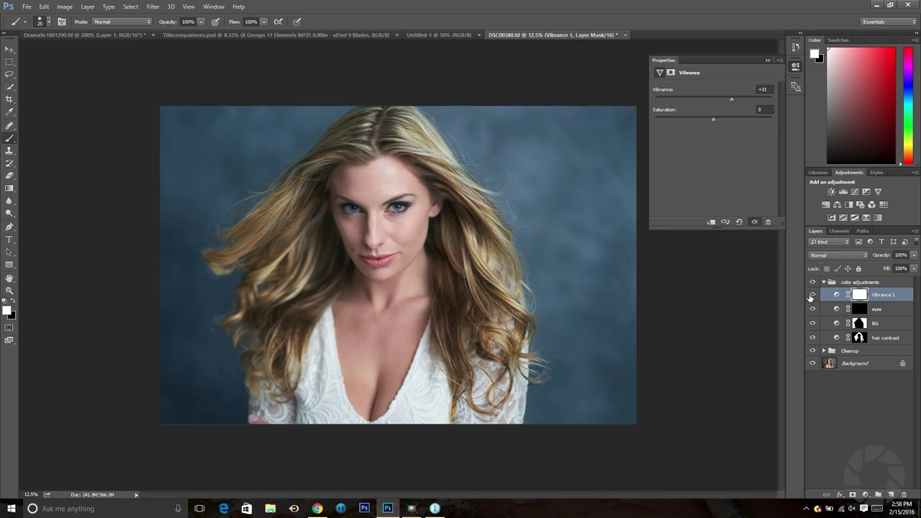
key("ctrl+plus")
key("ctrl+plus")
key("ctrl+plus")
key("ctrl+plus")
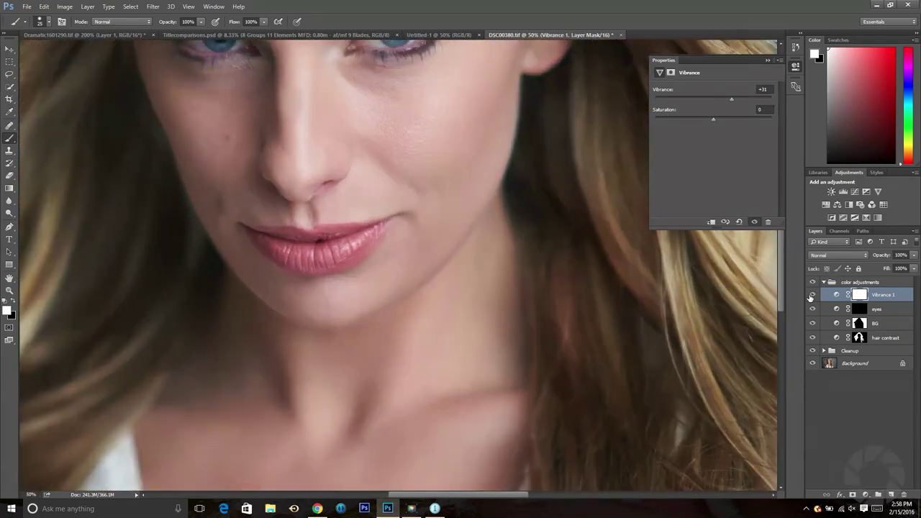
left_click(813, 295)
left_click(813, 295)
Invert the Vibrance layer's mask to black, paint the lips white with a brush of size 60, and compare the result.
key("ctrl+i")
left_click(795, 66)
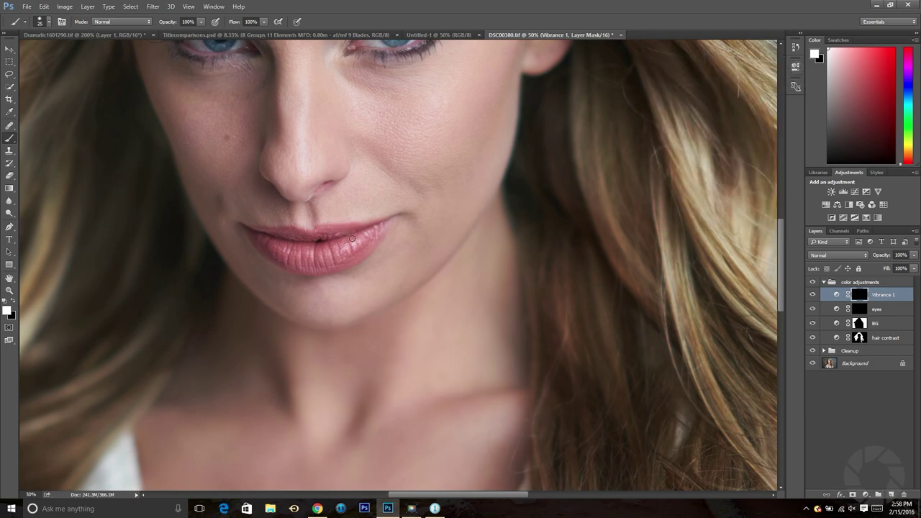
key("bracketright")
key("bracketright")
key("bracketright")
key("bracketright")
left_click(813, 295)
left_click(813, 296)
left_click(813, 295)
left_click(813, 296)
Rename the Vibrance adjustment layer to "lips".
double_click(891, 295)
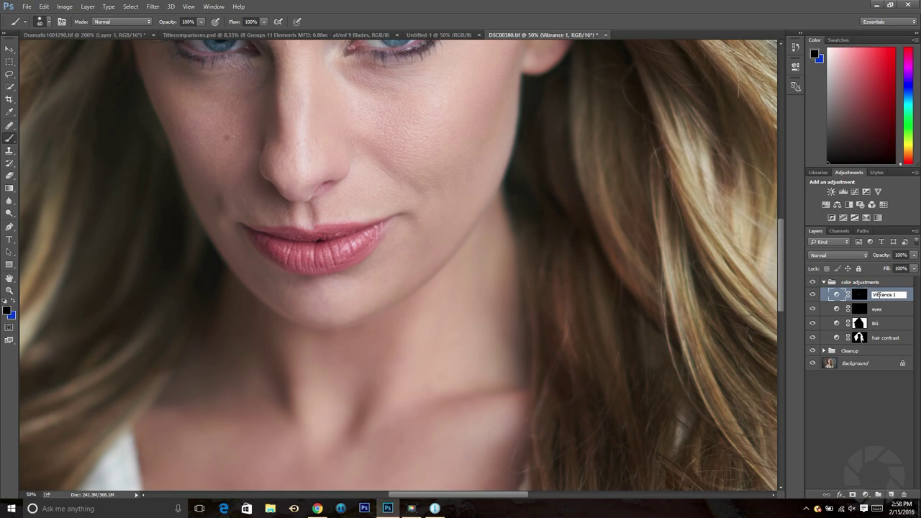
key("BackSpace")
type("lips")
key("Return")
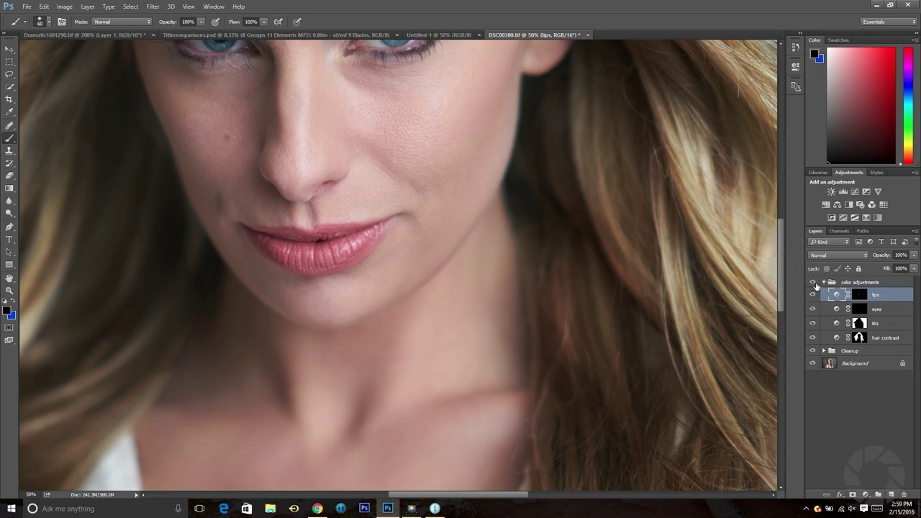
Compare the whole portrait with and without the color adjustments group.
key("ctrl+0")
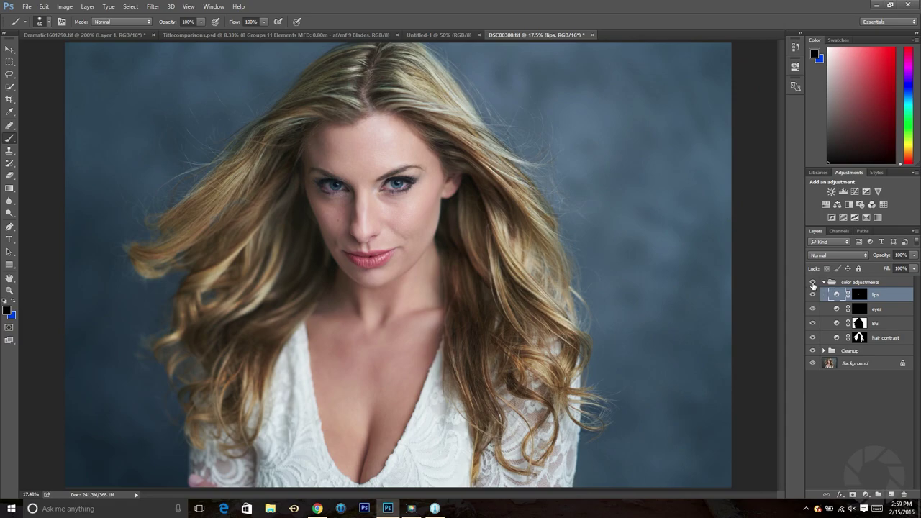
left_click(814, 283)
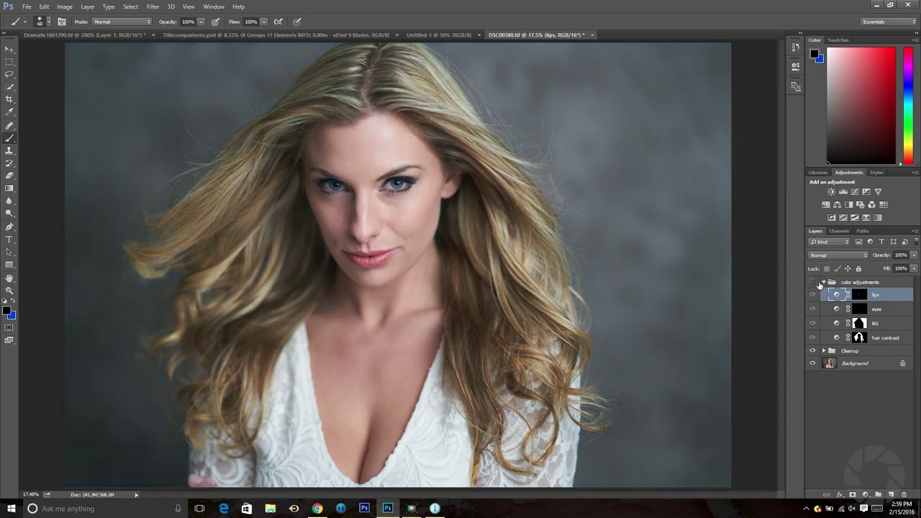
left_click(813, 283)
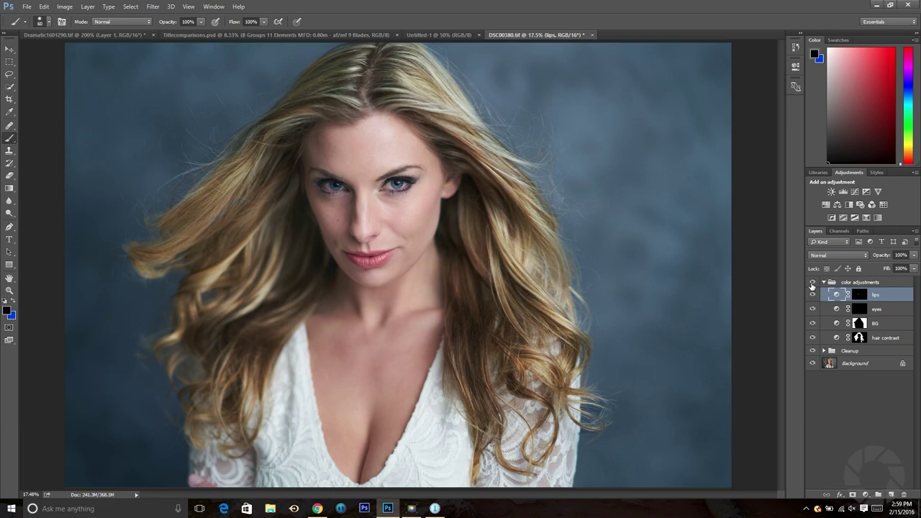
left_click(814, 283)
left_click(813, 284)
Add a Brightness/Contrast adjustment layer above the lips layer with Contrast set to 28.
left_click(832, 191)
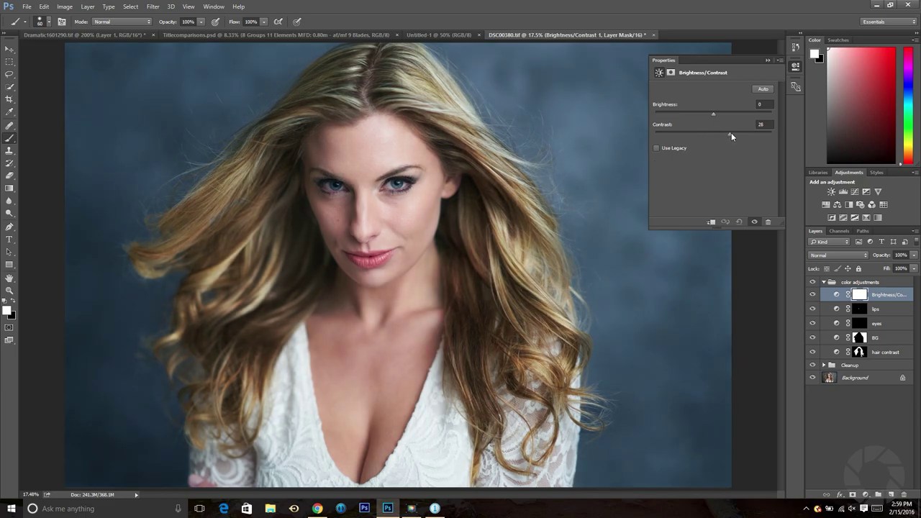
left_click_drag(729, 133, 729, 134)
left_click(796, 86)
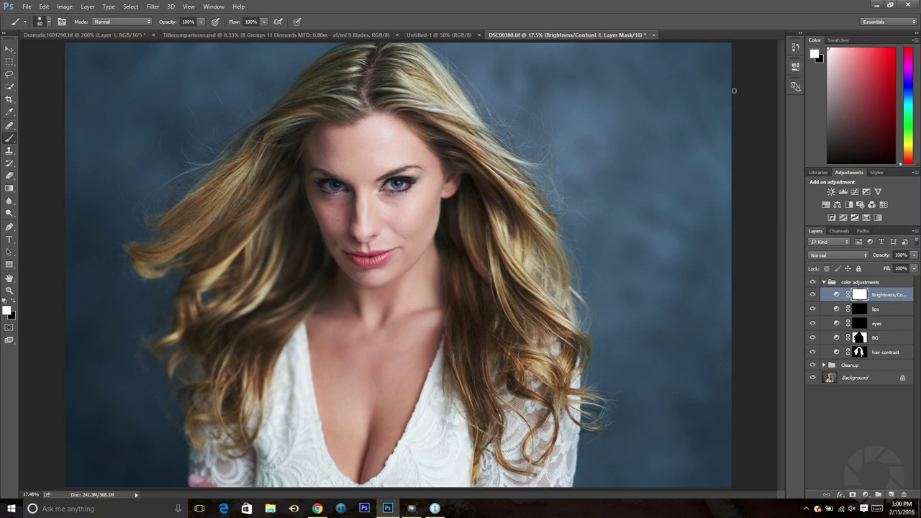
Compare the portrait with and without the Brightness/Contrast layer by toggling its visibility.
left_click(812, 295)
left_click(812, 295)
left_click(813, 295)
left_click(812, 296)
left_click(812, 296)
left_click(812, 296)
Copy the BG layer's mask onto the Brightness/Contrast layer, replacing its existing mask.
left_click(860, 342)
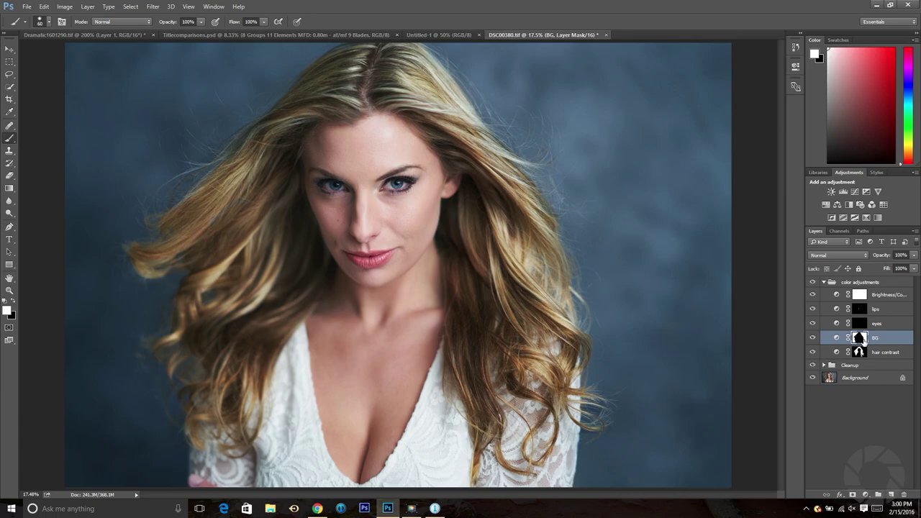
key("alt")
left_click_drag(860, 338, 850, 310)
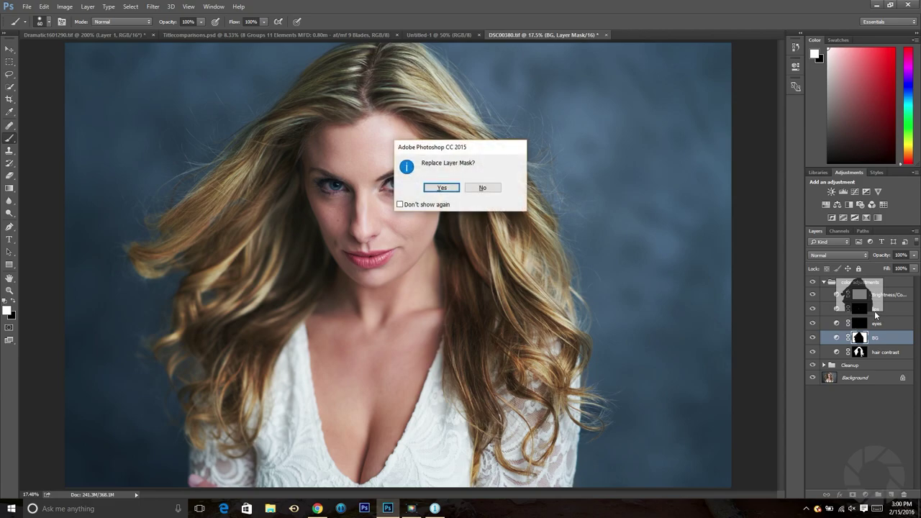
left_click(442, 189)
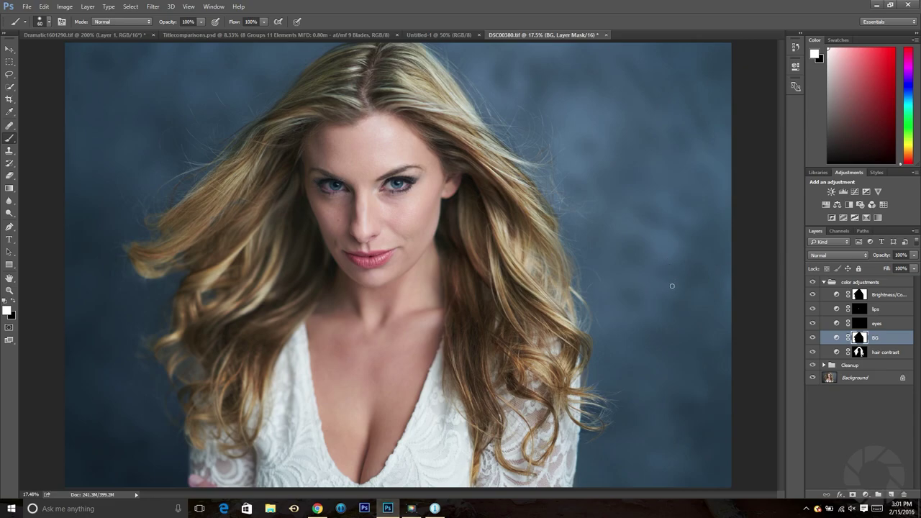
Compare the finished retouch with the original by isolating the Background layer and restoring all the others.
key("alt")
left_click(812, 379, "alt")
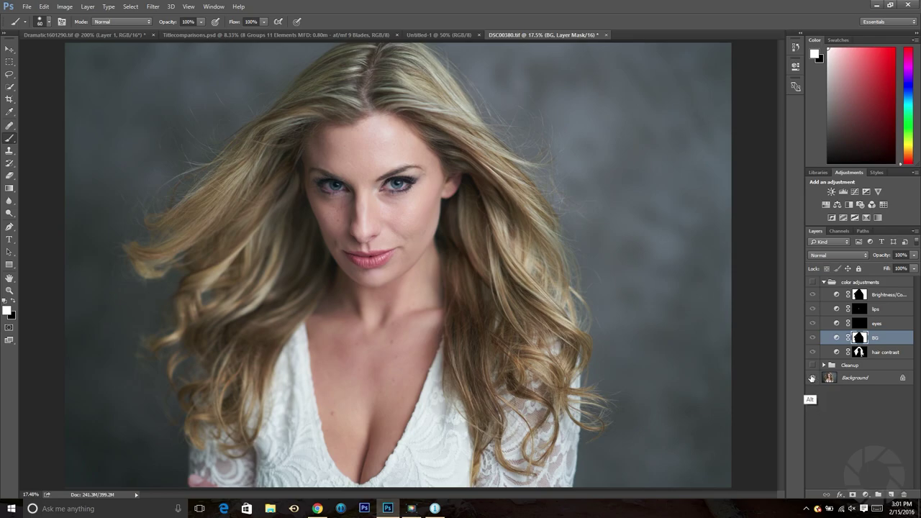
left_click(813, 378, "alt")
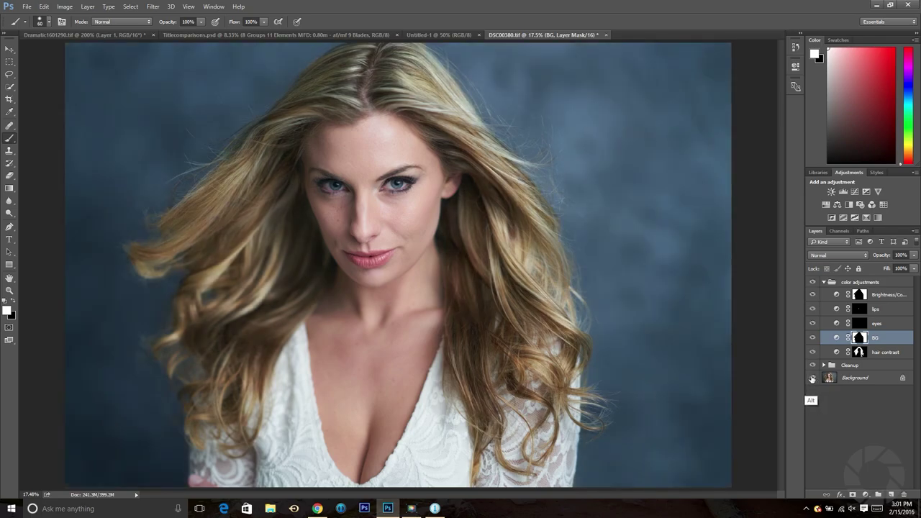
Check the retouch against the untouched photo once more by showing only the Background layer and restoring the rest.
left_click(812, 379, "alt")
left_click(811, 381, "alt")
Add a Warming Filter (85) Photo Filter layer at 25% density above the Brightness/Contrast layer, preview its effect and invert its mask to black.
left_click(877, 295)
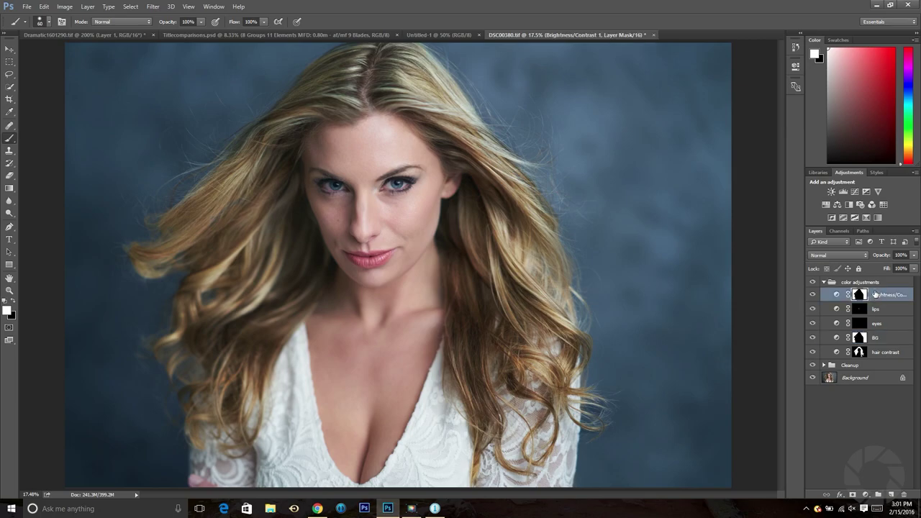
left_click(860, 206)
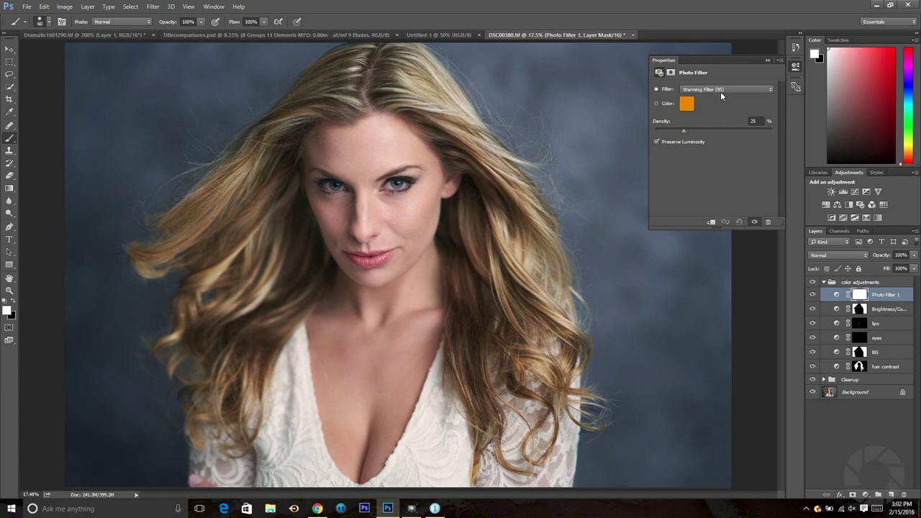
left_click(813, 295)
left_click(795, 66)
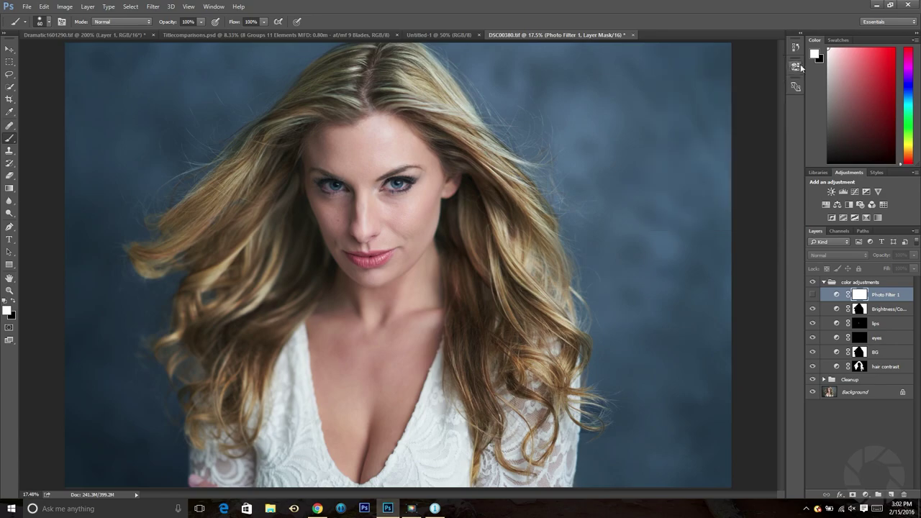
left_click(812, 295)
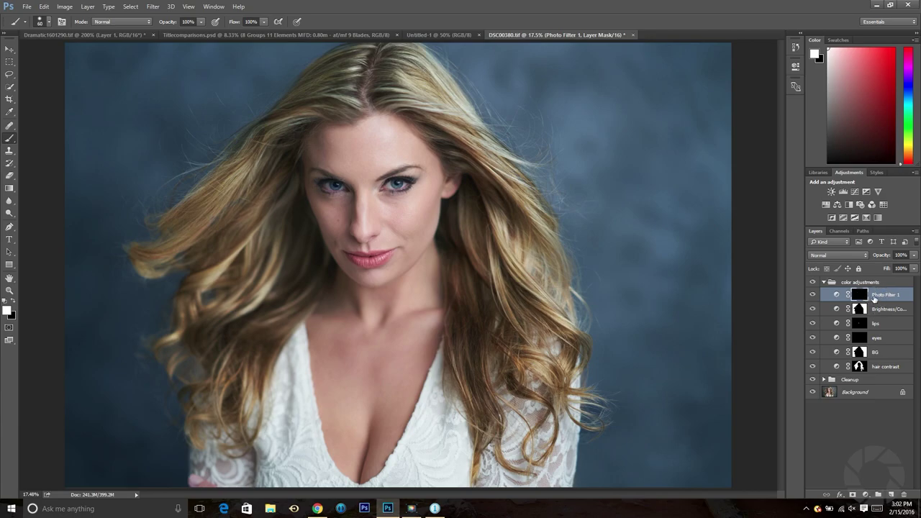
Paint white on the Photo Filter mask over the face, ear, neck and chest skin, leaving out the eyes.
key("bracketright")
key("bracketright")
key("bracketright")
mouse_move(372, 156)
left_mouse_down()
mouse_move(323, 151)
mouse_move(319, 164)
mouse_move(374, 164)
mouse_move(376, 134)
mouse_move(420, 167)
mouse_move(406, 225)
mouse_move(350, 204)
left_mouse_up()
key("bracketleft")
key("bracketleft")
key("bracketleft")
key("bracketleft")
View the Photo Filter mask on its own and fill the missed spot in the lower chest area with white.
left_click(861, 298, "alt")
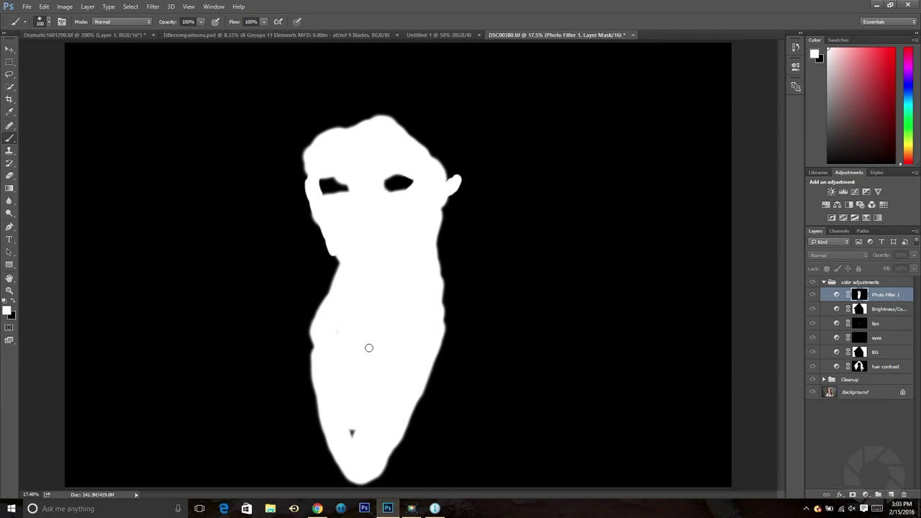
left_click(353, 432)
left_click(859, 295, "alt")
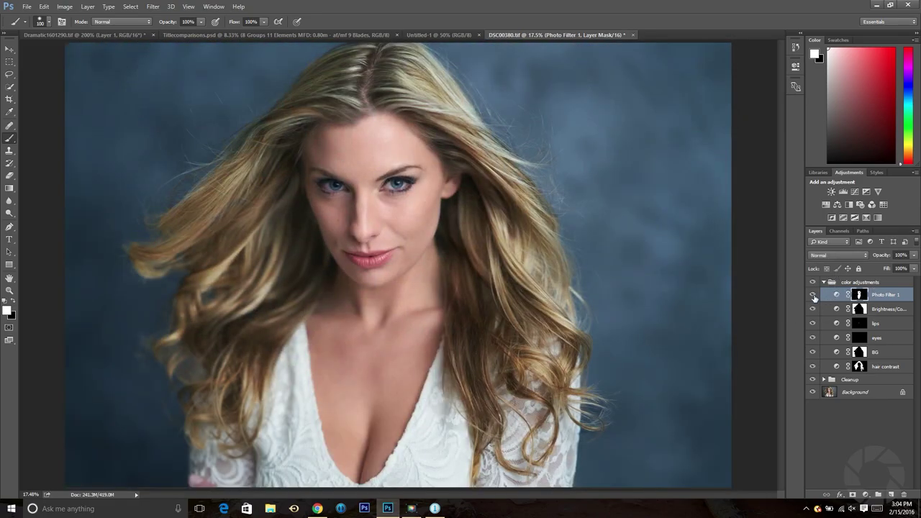
Compare the portrait with and without the color adjustments group by toggling its visibility.
left_click(814, 283)
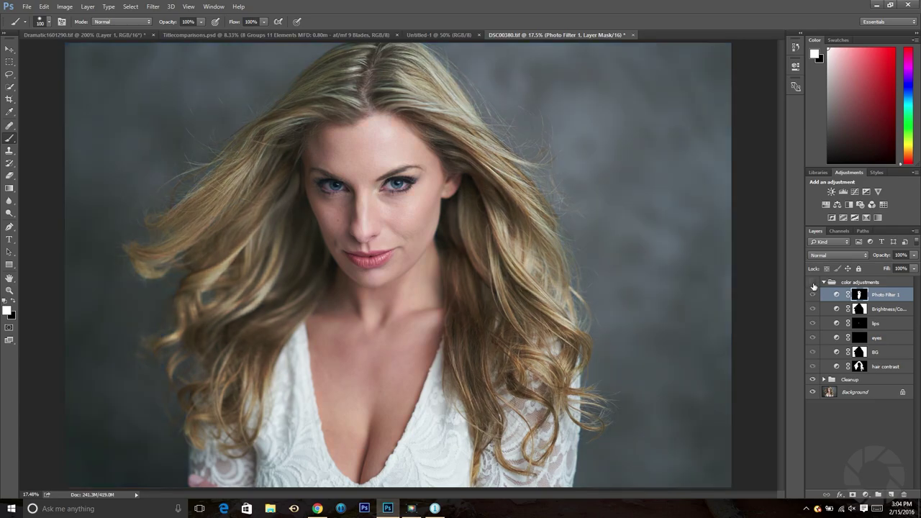
left_click(814, 283)
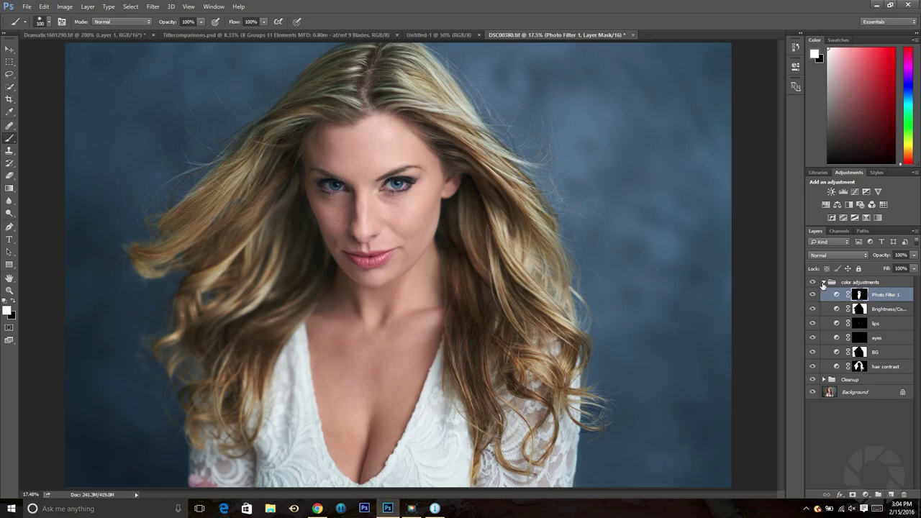
Rename the Photo Filter layer as "warm skin".
double_click(886, 295)
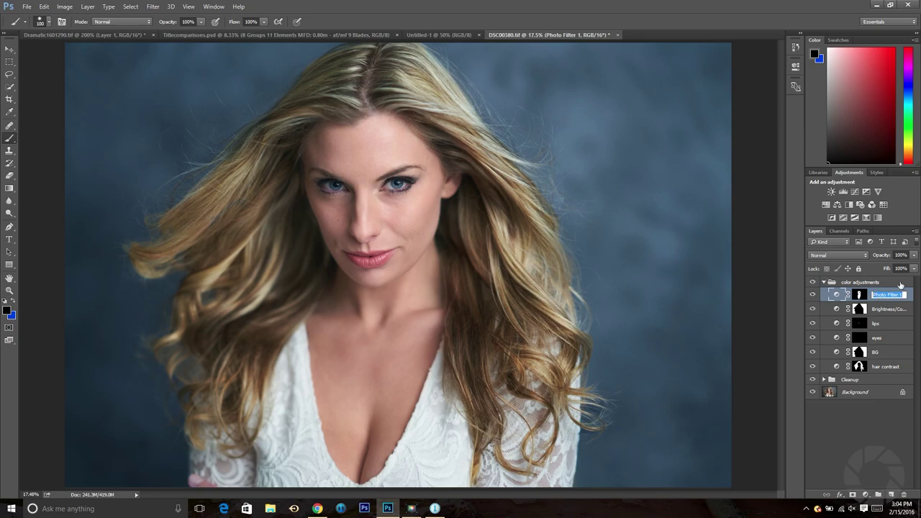
type("warm skin")
key("Return")
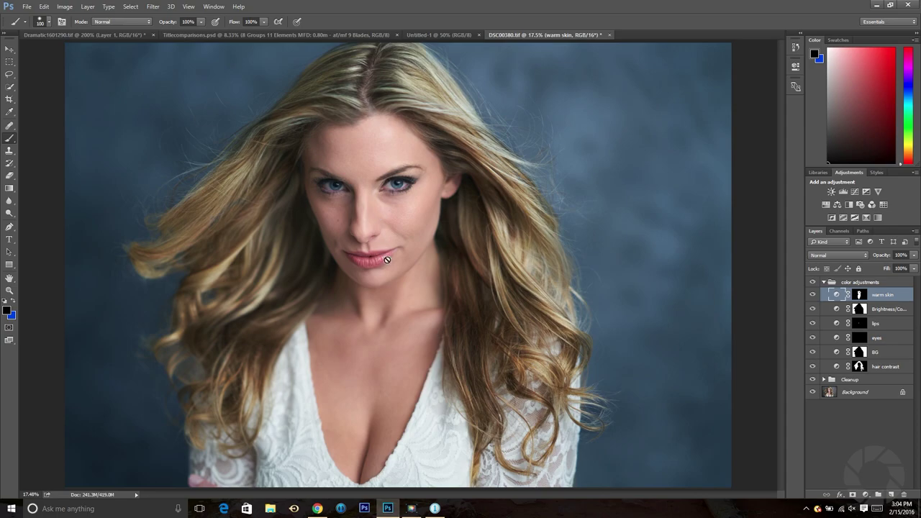
Add a Curves adjustment layer above the warm skin layer, raise the curve slightly in the shadows and invert its mask to black.
left_click(855, 193)
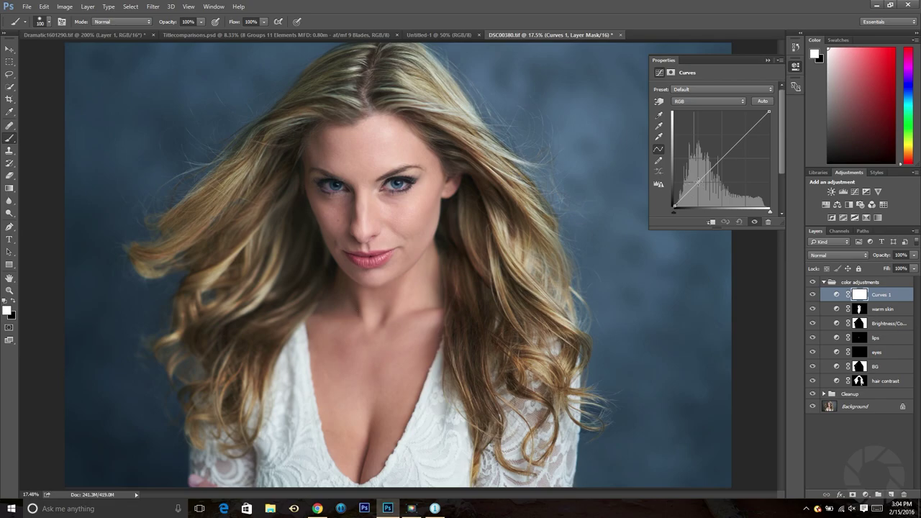
left_click_drag(695, 179, 696, 180)
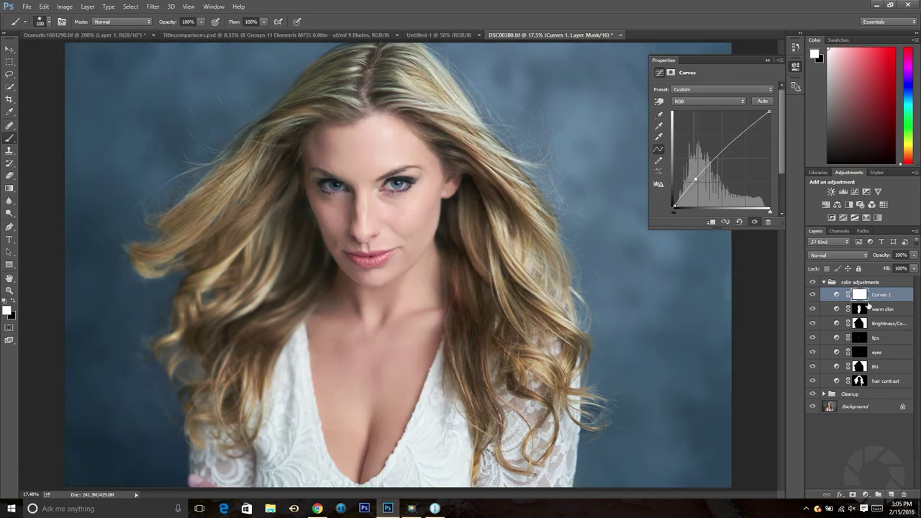
left_click(861, 297)
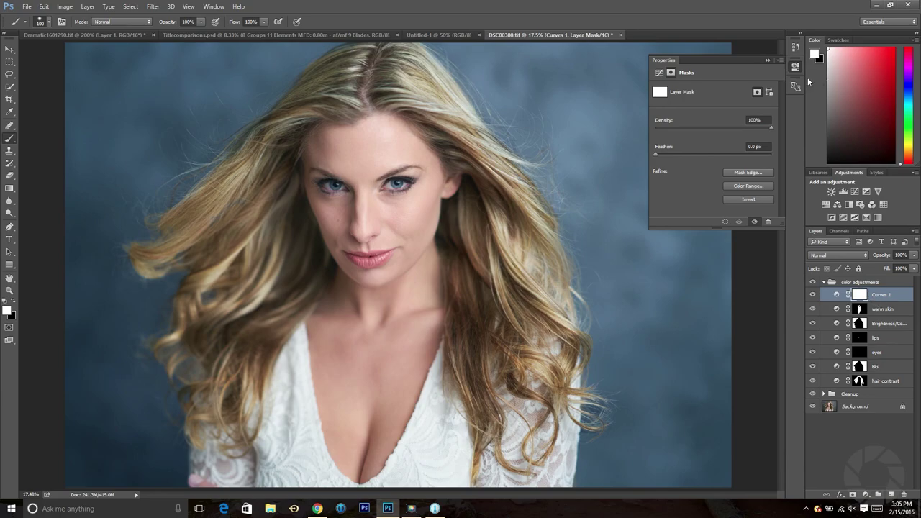
left_click(795, 67)
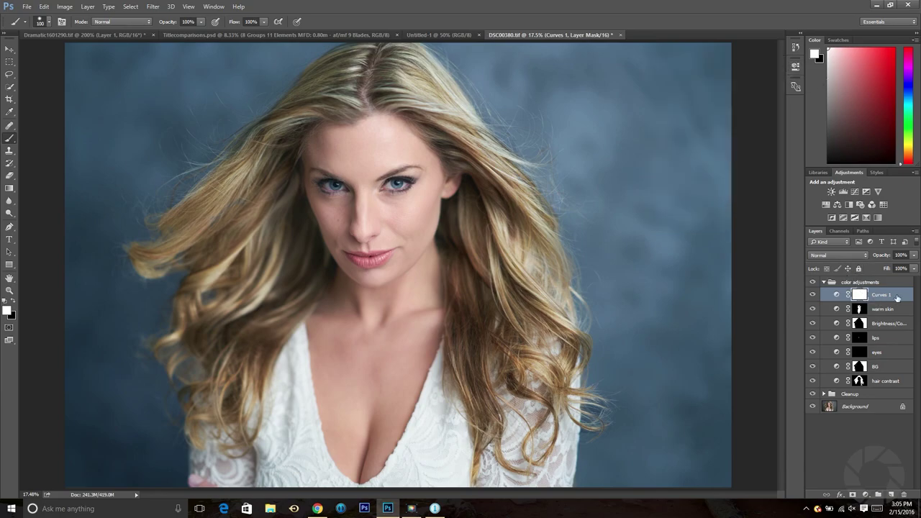
key("ctrl+i")
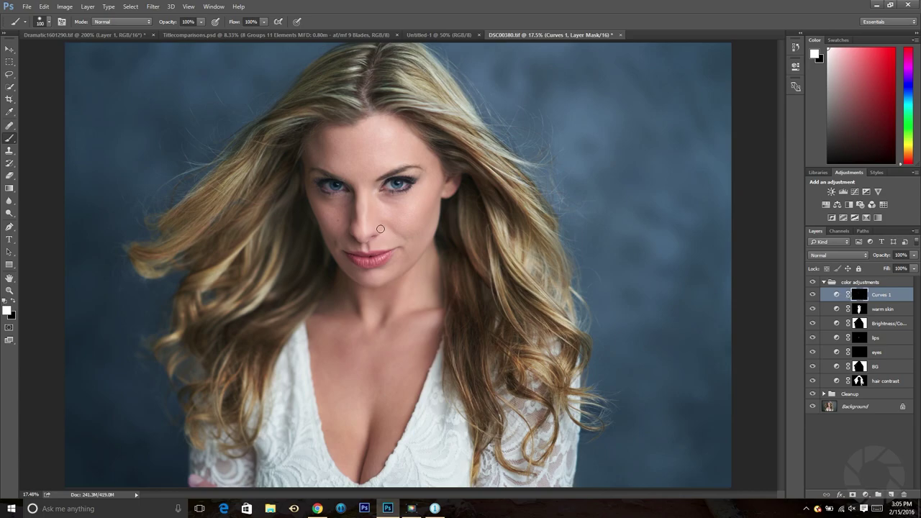
Paint white with an enlarged brush on the Curves mask over the main face, neck and chest skin.
key("bracketright")
key("bracketright")
key("bracketright")
key("bracketright")
key("bracketright")
key("bracketright")
key("bracketright")
key("bracketright")
key("bracketright")
mouse_move(384, 212)
left_mouse_down()
mouse_move(343, 364)
mouse_move(389, 422)
mouse_move(353, 468)
left_mouse_up()
Extend the white area of the Curves mask with a smaller brush over the ear, the side of the face and the forehead.
key("bracketleft")
key("bracketleft")
key("bracketleft")
key("bracketleft")
key("bracketleft")
key("bracketleft")
key("bracketleft")
key("bracketleft")
key("bracketleft")
key("bracketleft")
key("bracketleft")
key("bracketleft")
key("bracketleft")
key("bracketleft")
key("bracketleft")
key("bracketleft")
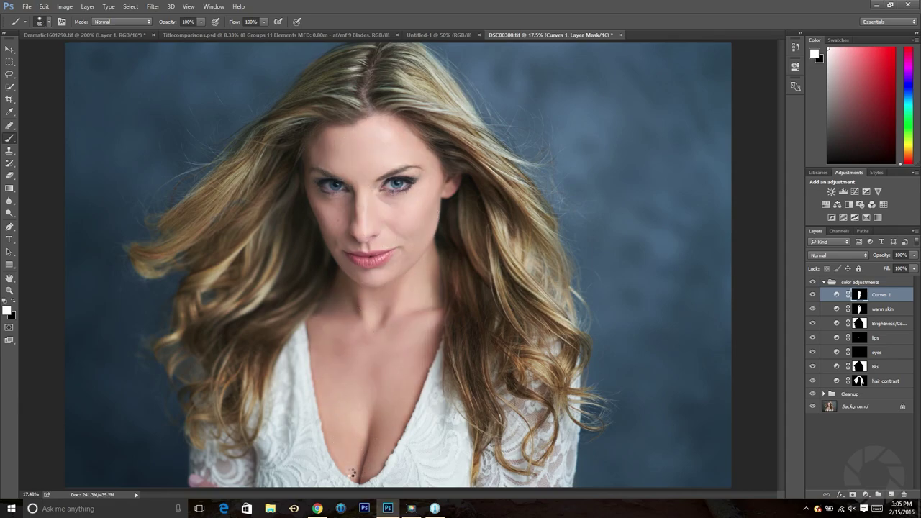
left_click_drag(445, 178, 453, 205)
mouse_move(321, 229)
left_mouse_down()
mouse_move(307, 148)
mouse_move(319, 134)
left_mouse_up()
left_click_drag(414, 143, 394, 125)
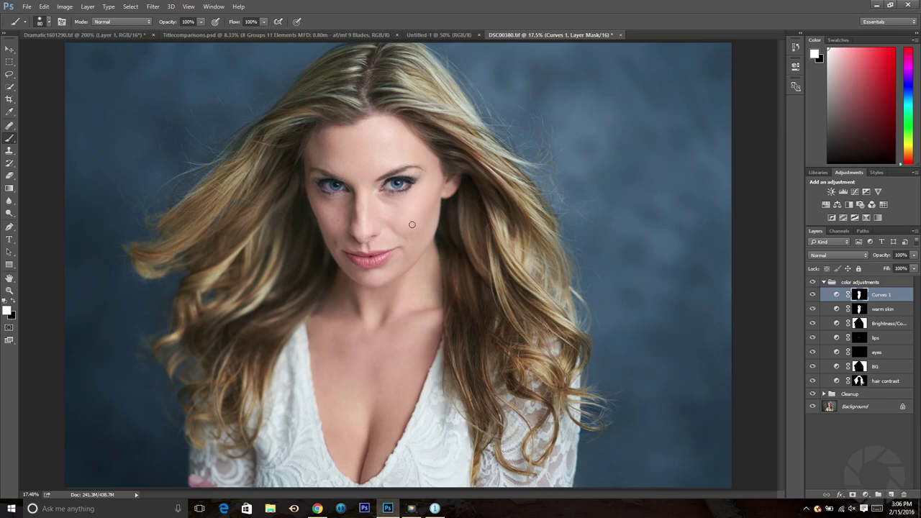
Reduce the Curves layer's opacity to 16%.
left_click(915, 256)
left_click_drag(910, 269, 881, 269)
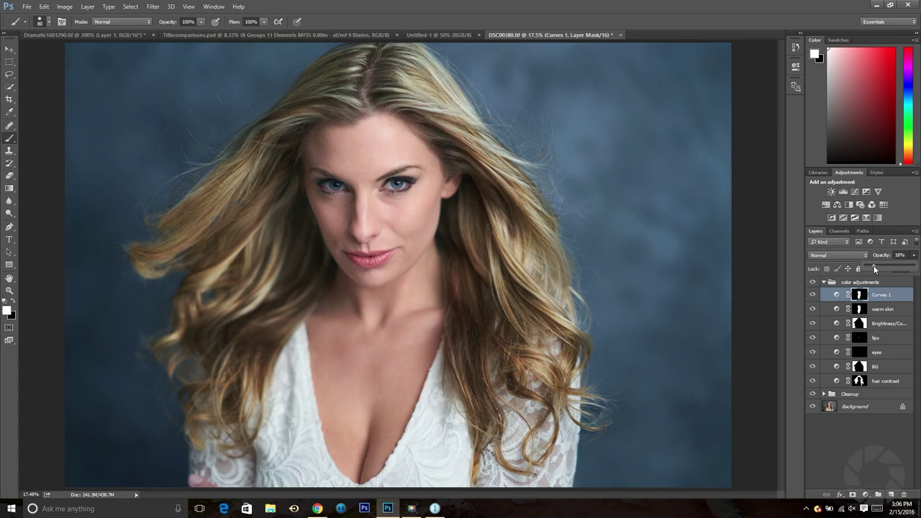
left_click_drag(872, 267, 873, 269)
Compare the skin with and without the Curves layer by toggling its visibility.
left_click(813, 295)
left_click(814, 295)
left_click(814, 295)
left_click(816, 295)
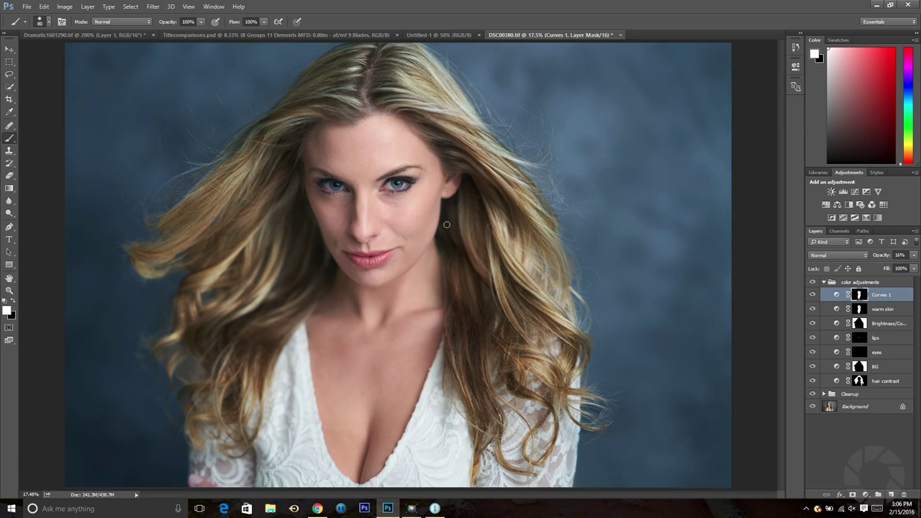
Compare the whole retouched portrait at 8.33% zoom with the original by isolating the Background layer and restoring all others.
key("ctrl+minus")
key("ctrl+minus")
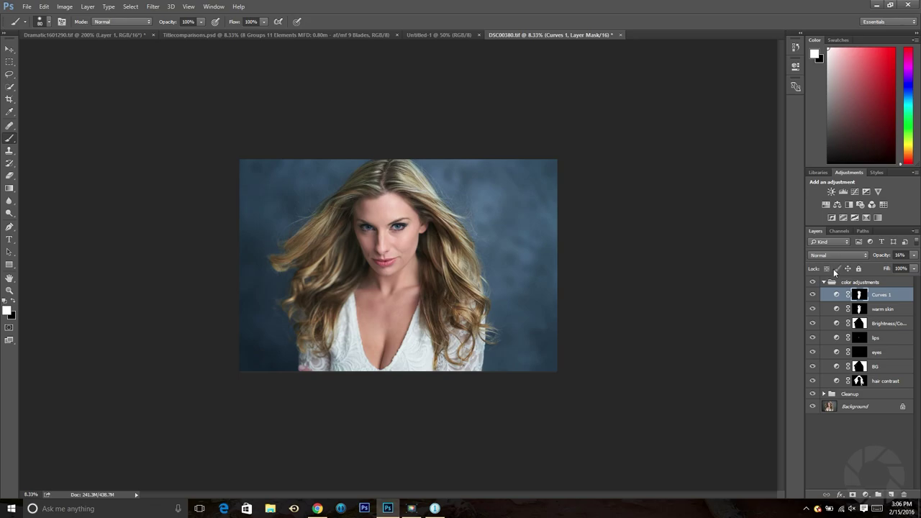
key("alt")
left_click(812, 408, "alt")
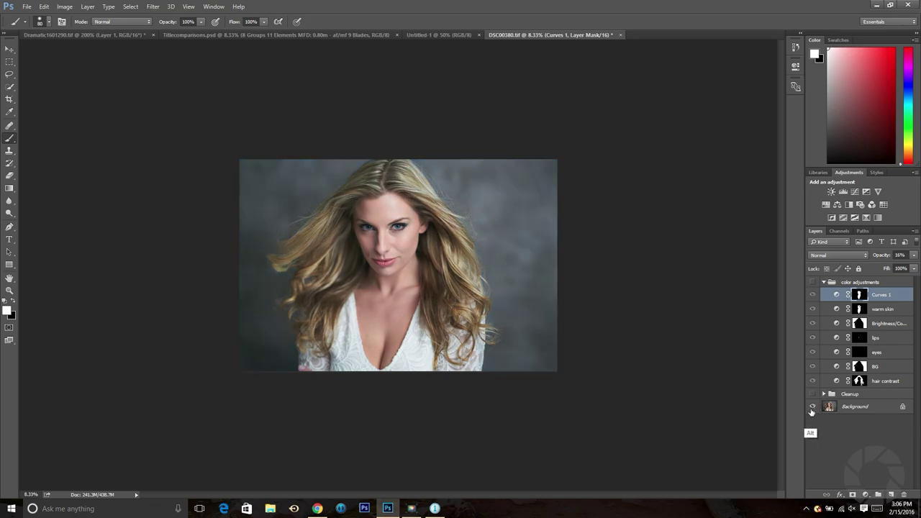
left_click(812, 412, "alt")
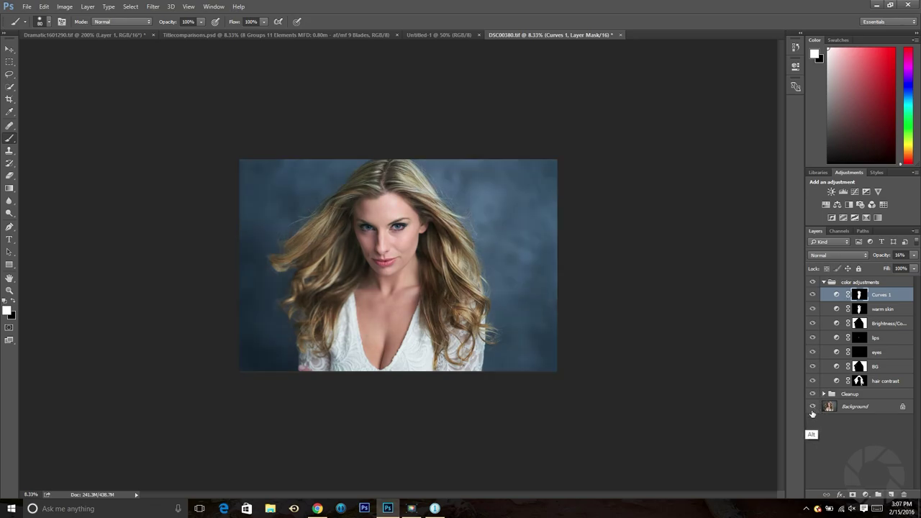